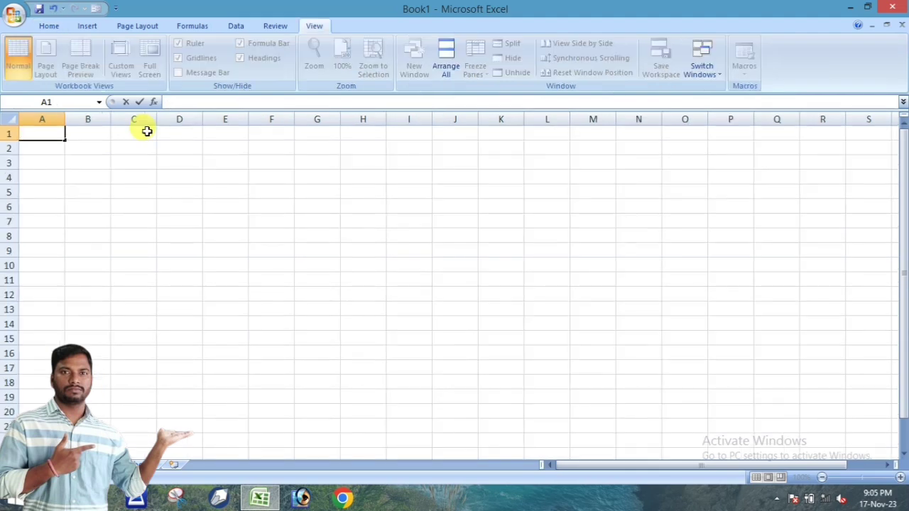
# Enter row 1 headers ID NO., NAME, DESIGNATION, BASIC SALARY, ATTENDANCE, SALARY, HRA, D.A, CONENCE, GROSS SALARY, PF, ESI and NET SALARY.
pyautogui.write('ID NO.')
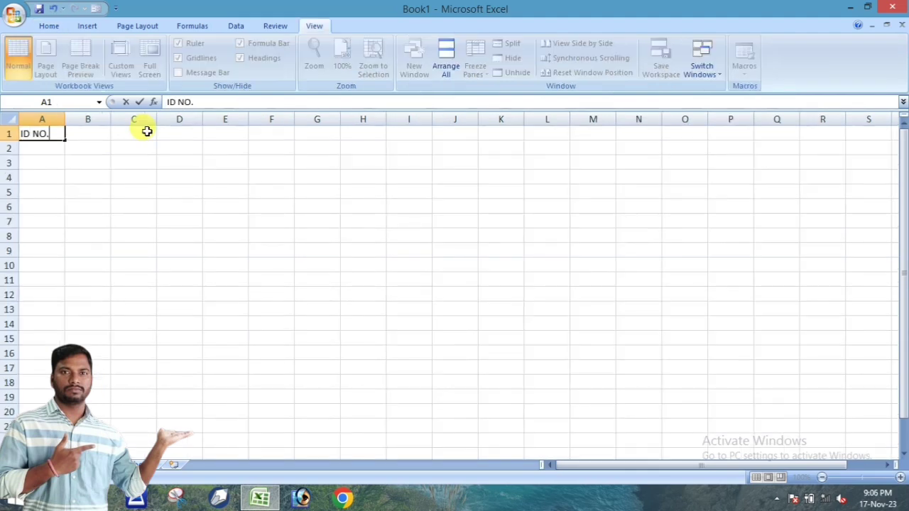
pyautogui.write('NAME')
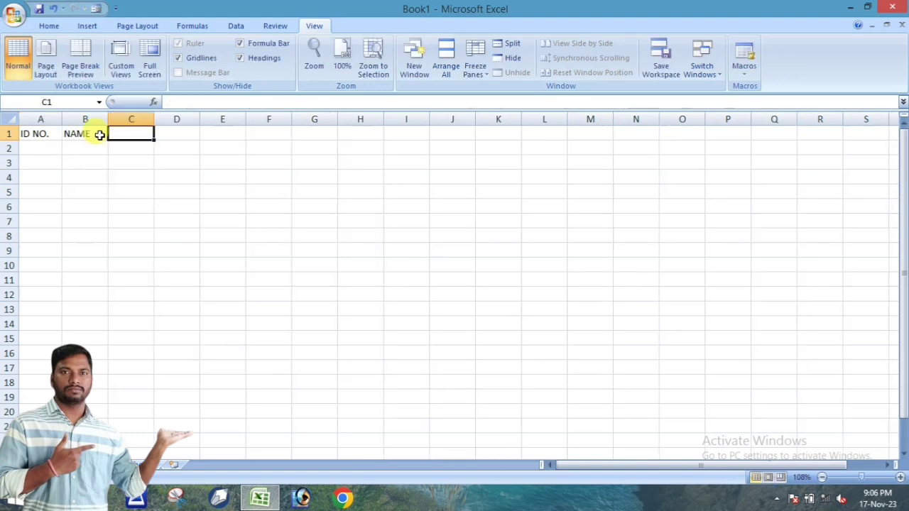
pyautogui.write('DESIGNATION')
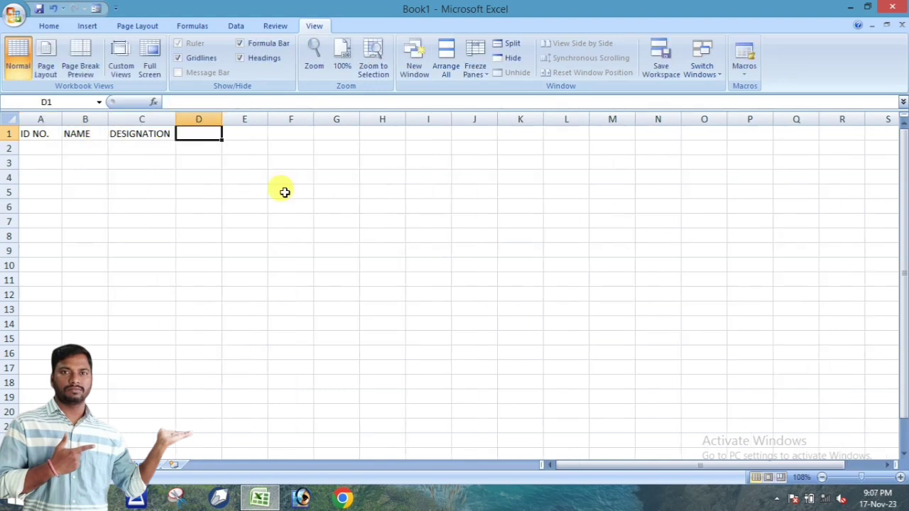
pyautogui.write('BASIC SALARY')
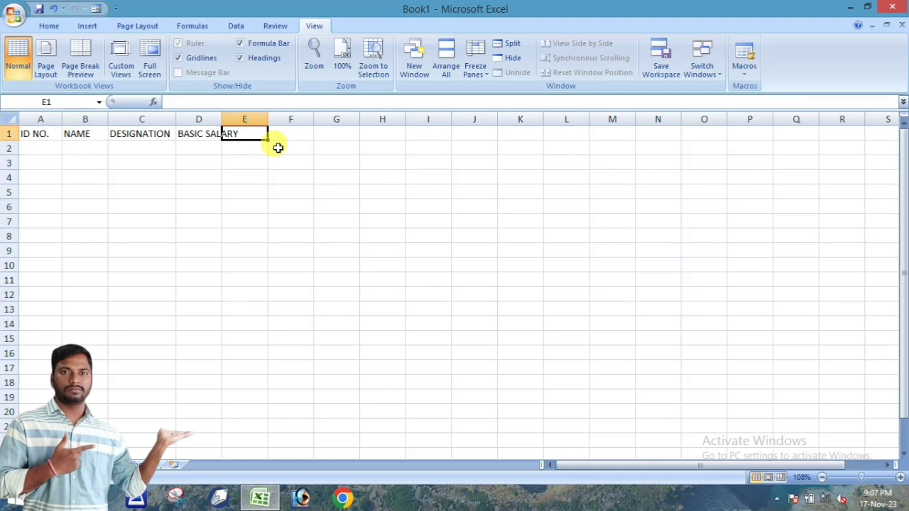
pyautogui.write('ATTENDA')
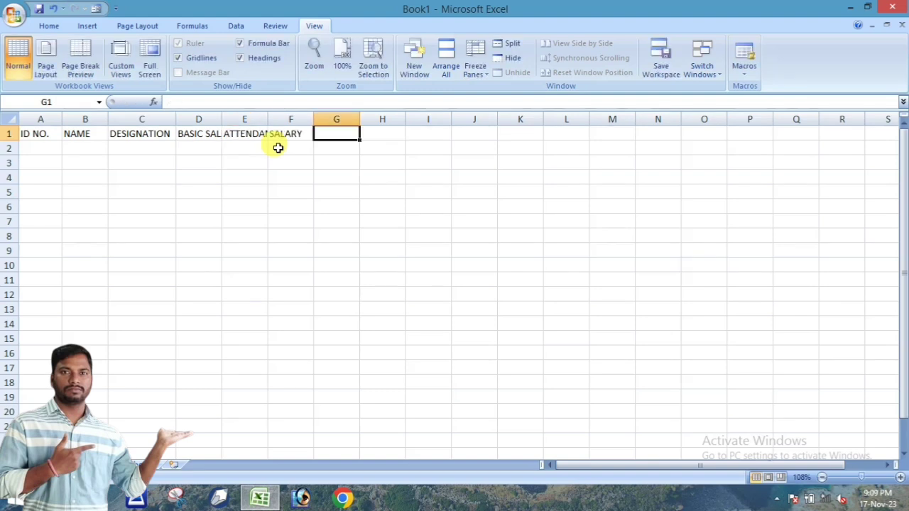
pyautogui.write('H')
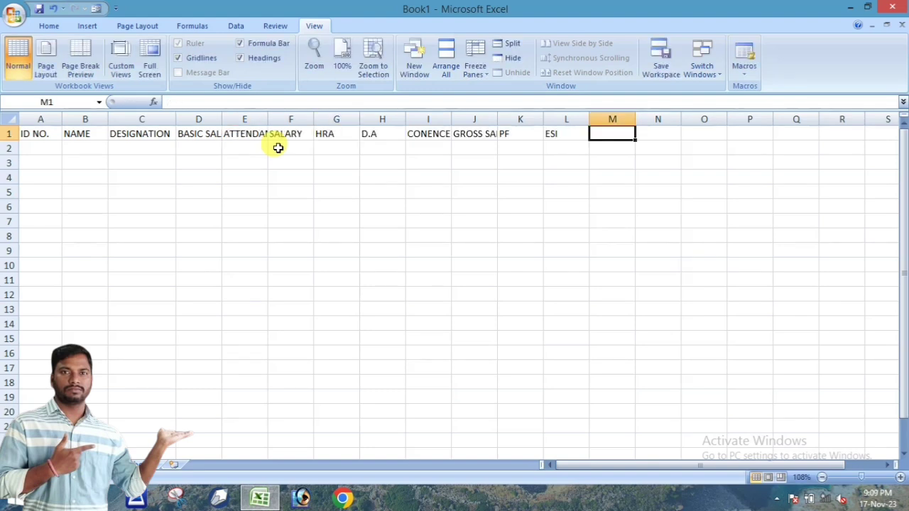
pyautogui.write('NET SALARY')
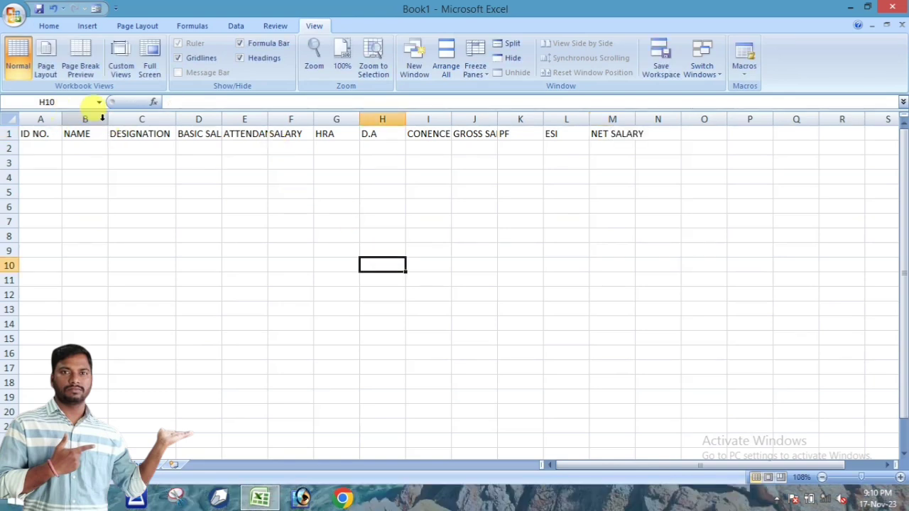
# Fit the widths of columns D, E, I, L and M to their headers and narrow the PF column.
pyautogui.doubleClick(222, 118)
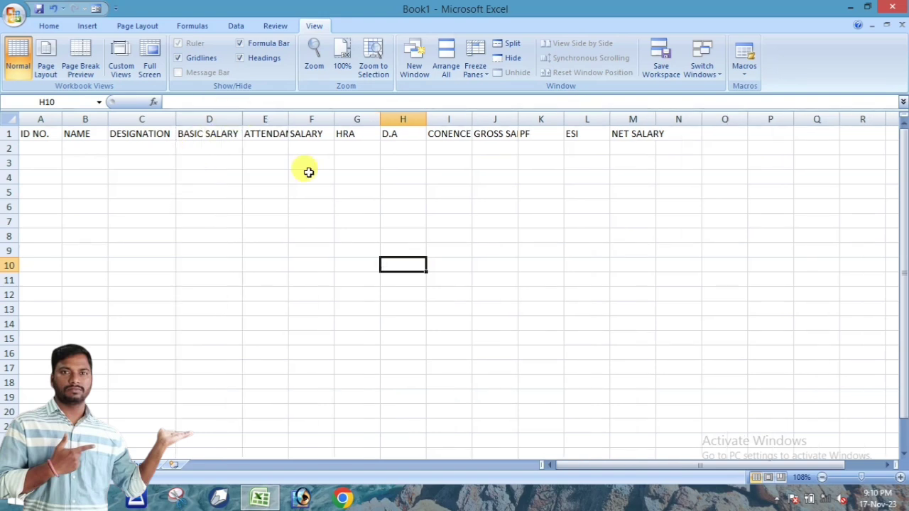
pyautogui.doubleClick(289, 120)
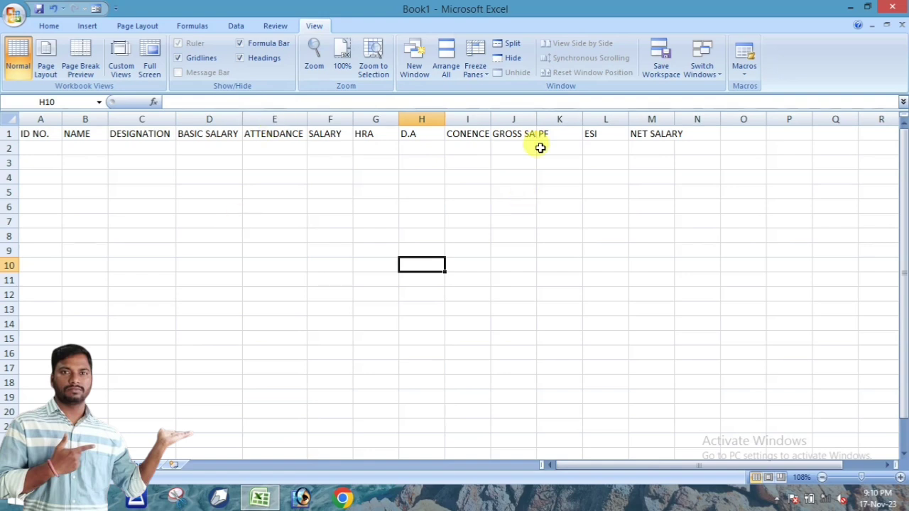
pyautogui.doubleClick(489, 113)
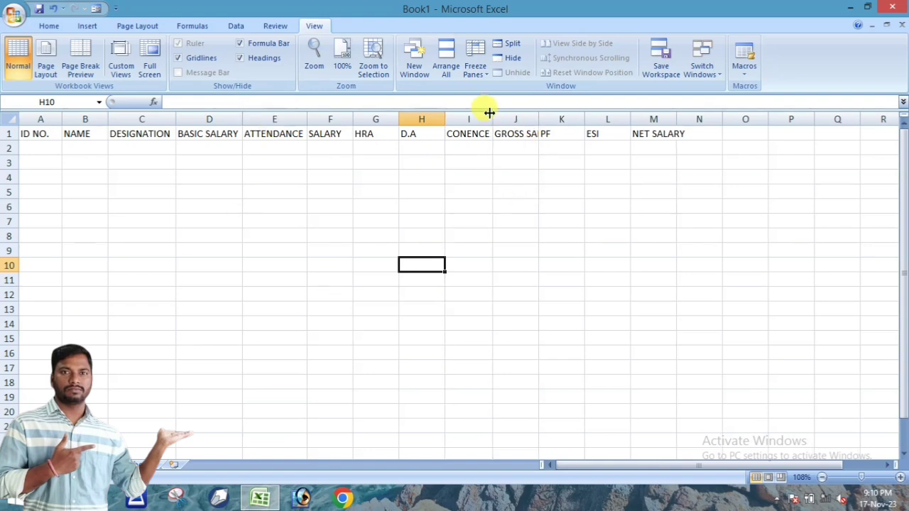
pyautogui.moveTo(581, 118); pyautogui.dragTo(613, 119)
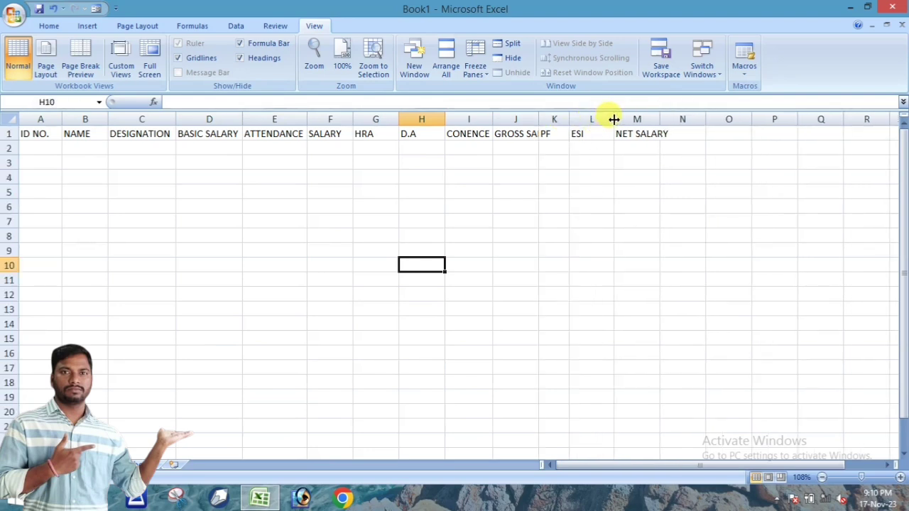
pyautogui.doubleClick(613, 116)
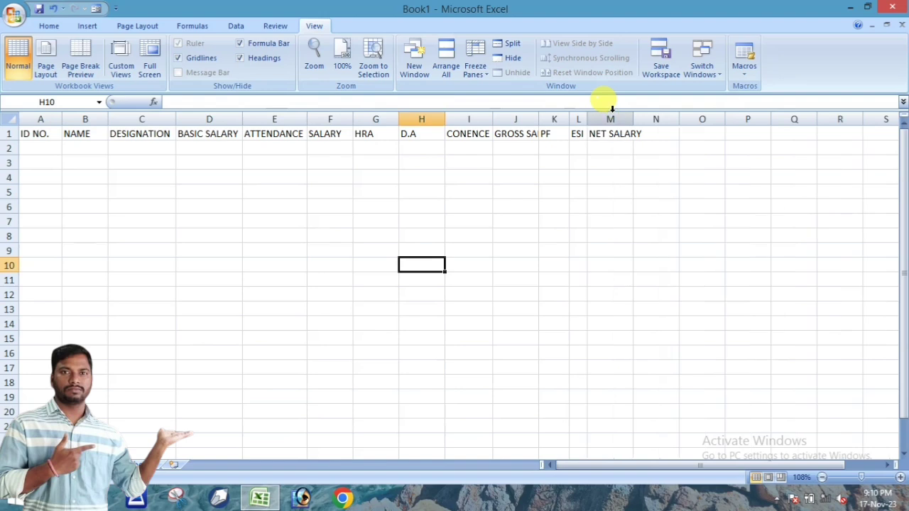
pyautogui.doubleClick(635, 117)
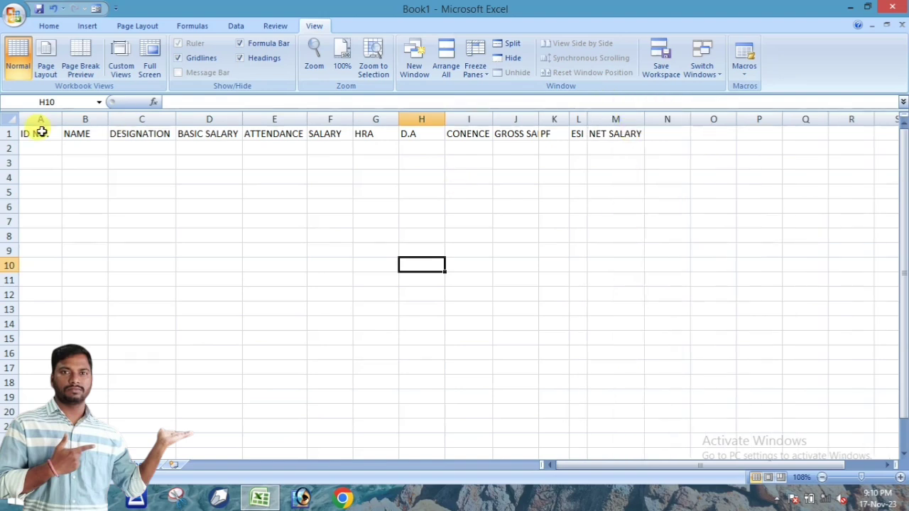
# Center the header texts in A1:M1 horizontally.
pyautogui.moveTo(41, 132); pyautogui.dragTo(623, 135)
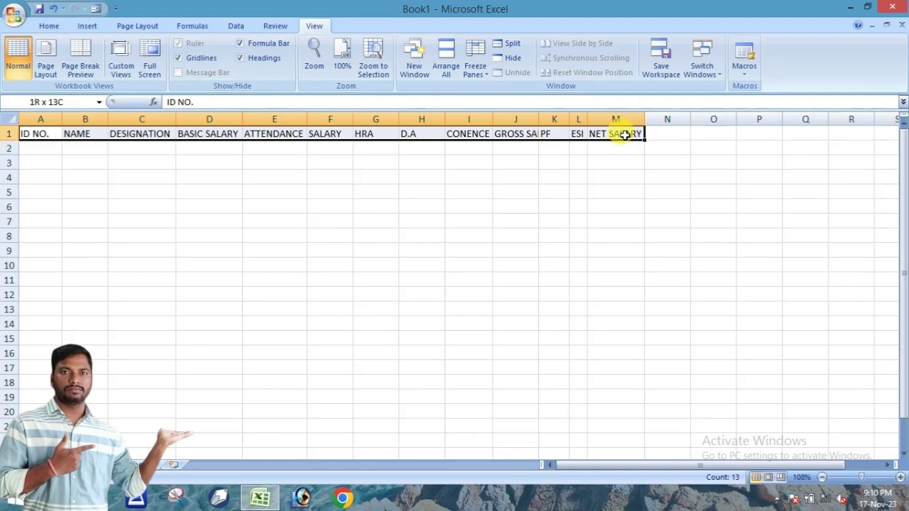
pyautogui.click(46, 25)
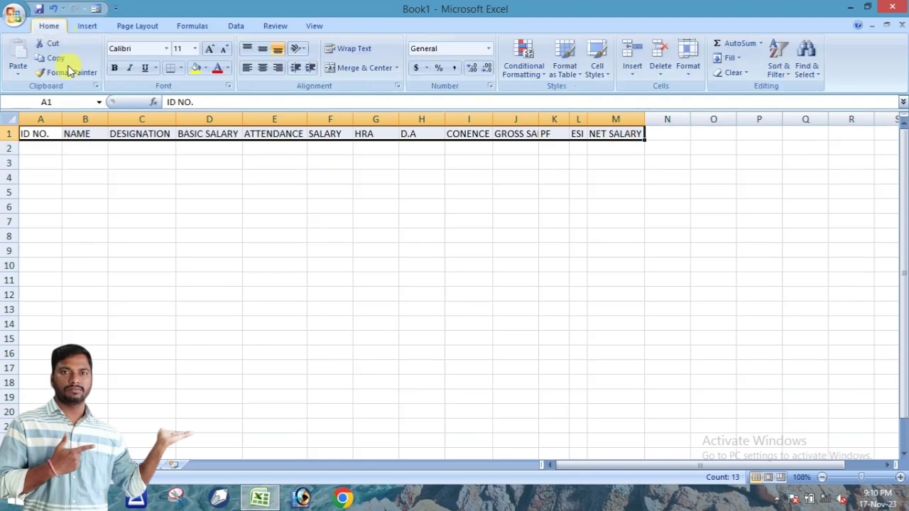
pyautogui.click(262, 68)
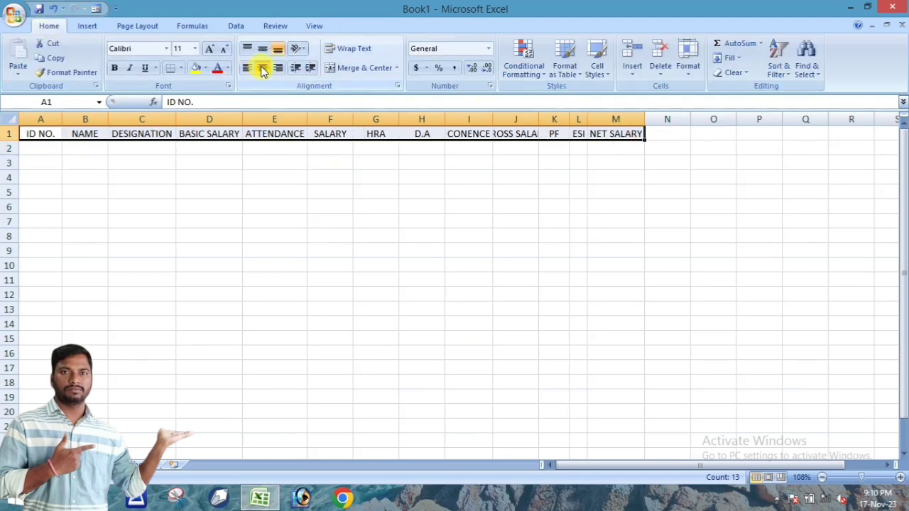
pyautogui.click(343, 235)
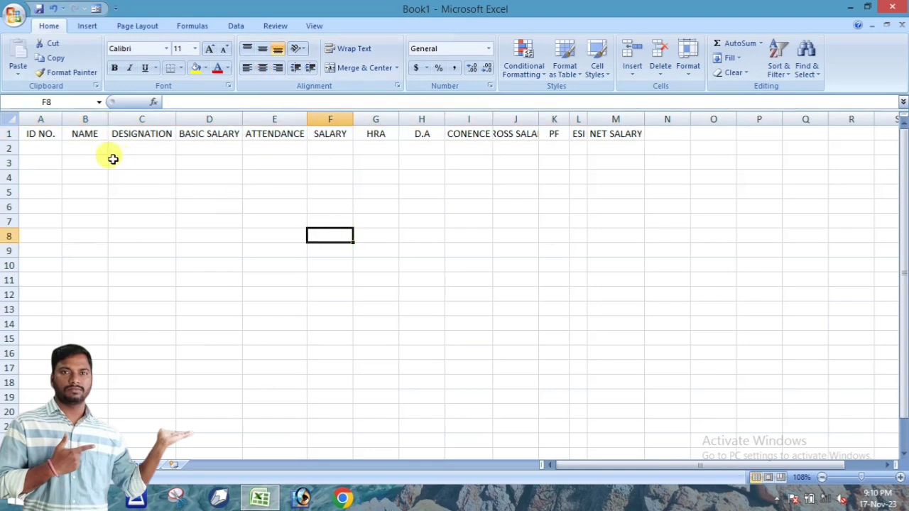
# Insert a blank sheet row above the header row.
pyautogui.click(47, 133)
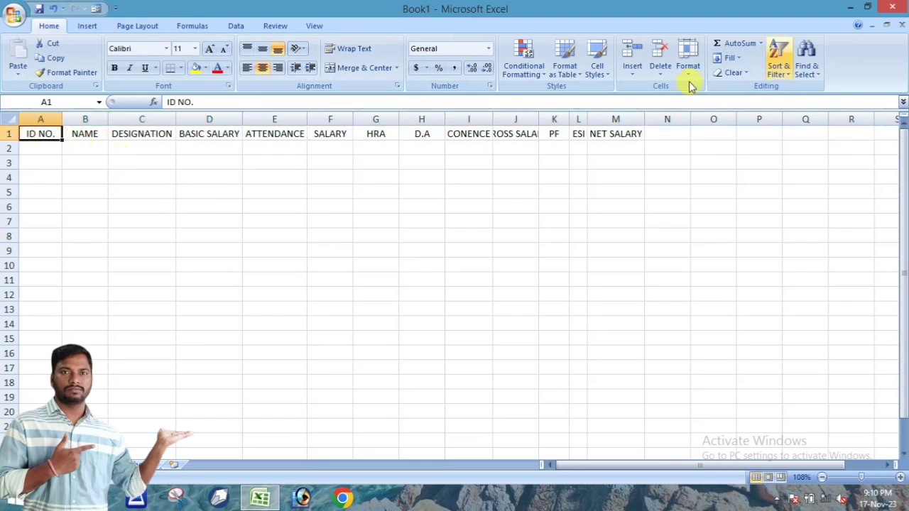
pyautogui.click(632, 76)
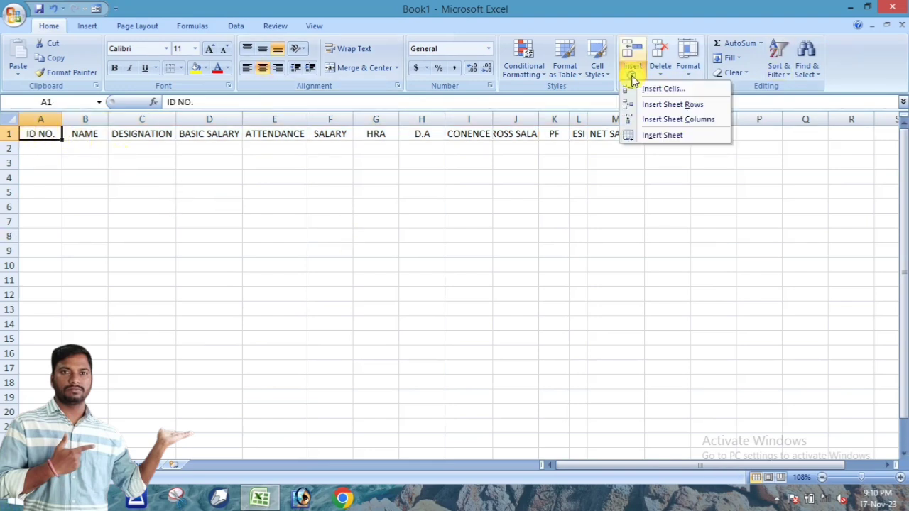
pyautogui.click(668, 106)
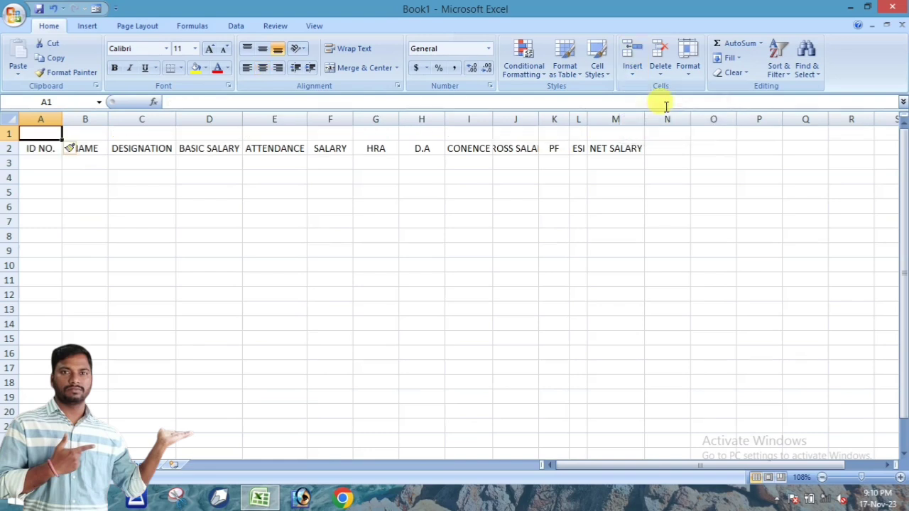
# Merge and center A1:M1 and enter the title SALARY SHEET in it.
pyautogui.click(370, 306)
pyautogui.moveTo(43, 132); pyautogui.dragTo(632, 130)
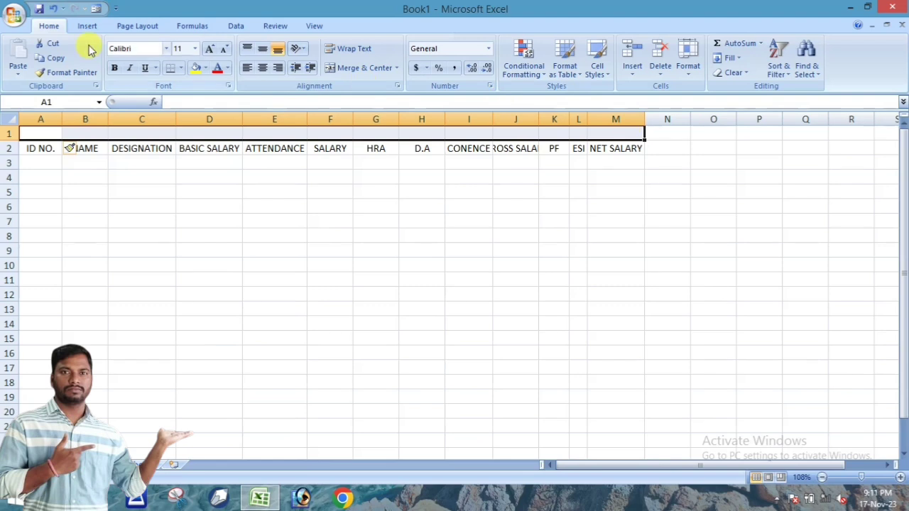
pyautogui.click(362, 68)
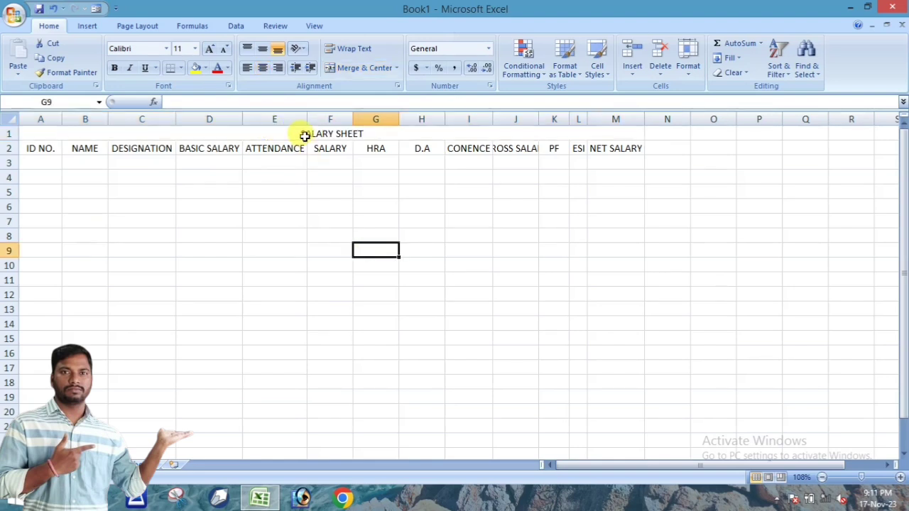
# Enlarge the SALARY SHEET title to font size 20 and fill its cell with yellow.
pyautogui.click(304, 136)
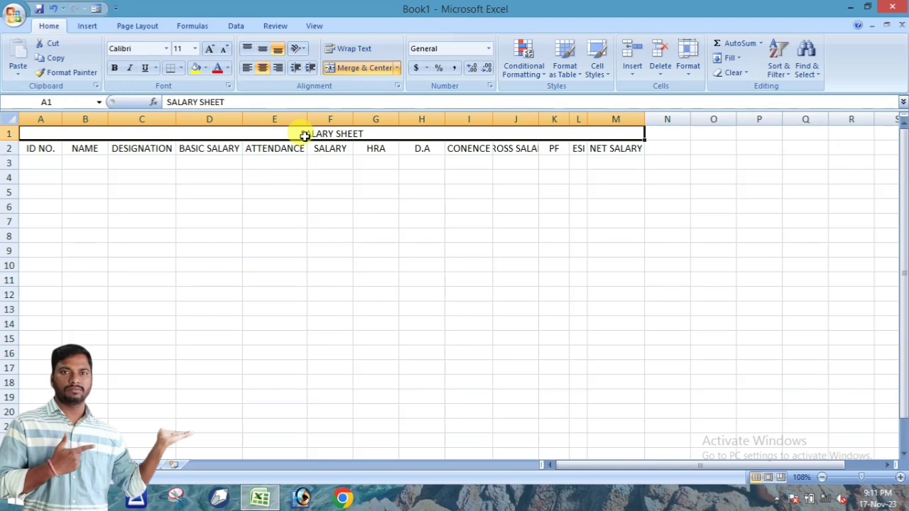
pyautogui.click(211, 49)
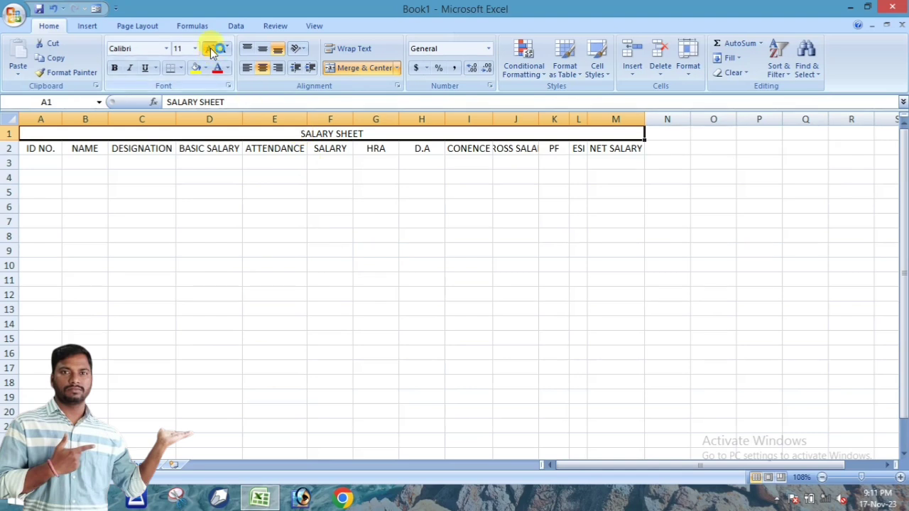
pyautogui.click(211, 51)
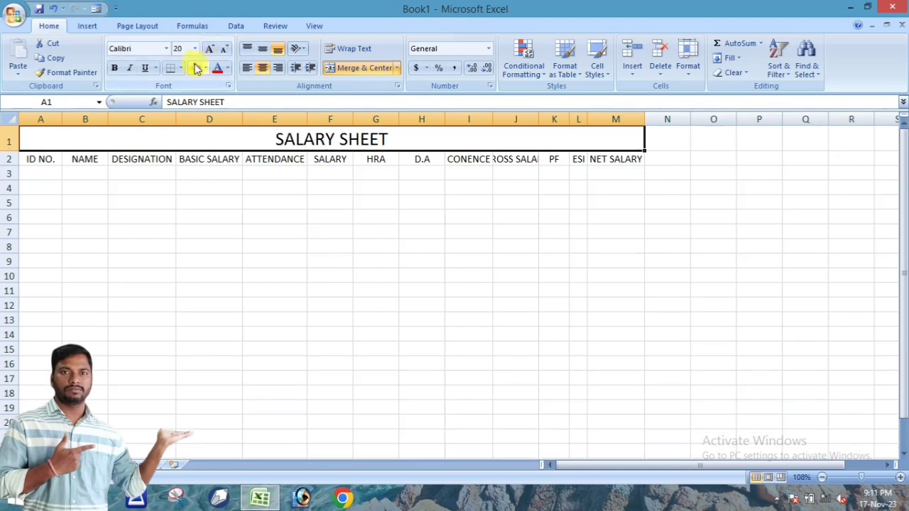
pyautogui.click(196, 68)
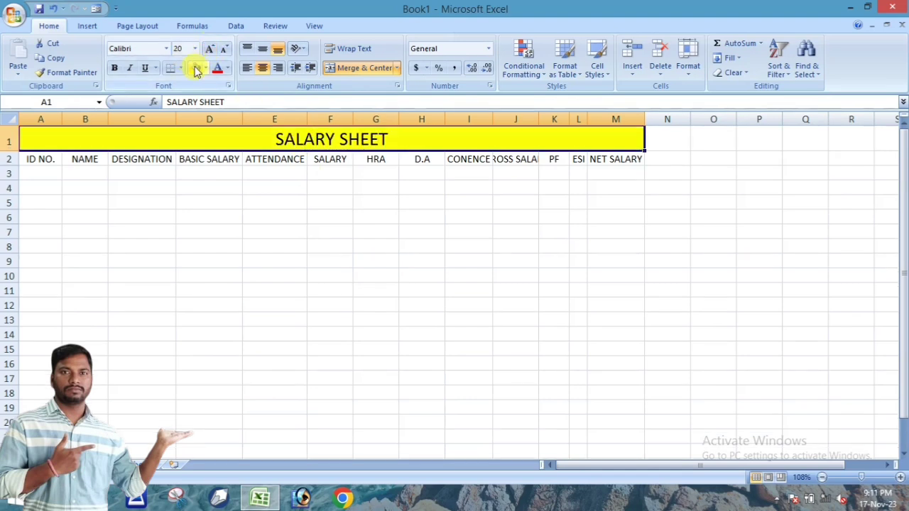
pyautogui.click(253, 243)
# Apply all borders to the table range A1:M13.
pyautogui.moveTo(54, 144); pyautogui.dragTo(88, 319)
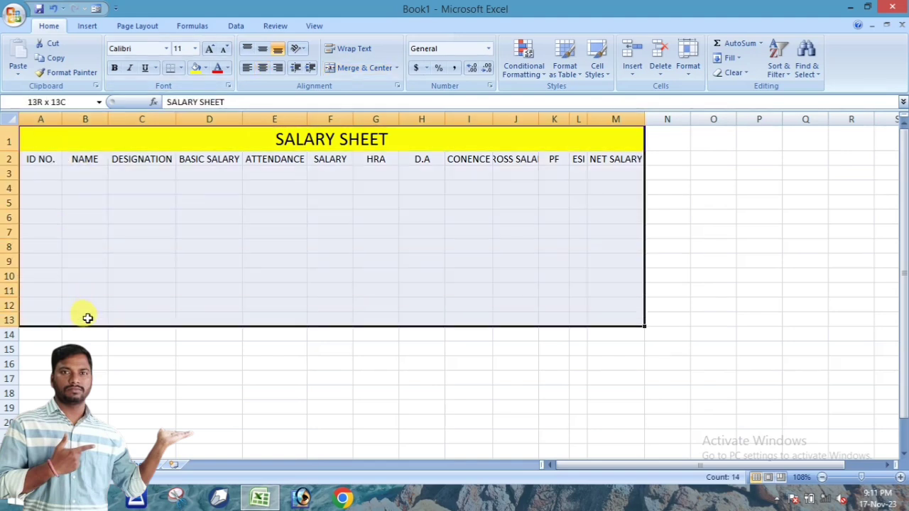
pyautogui.click(181, 68)
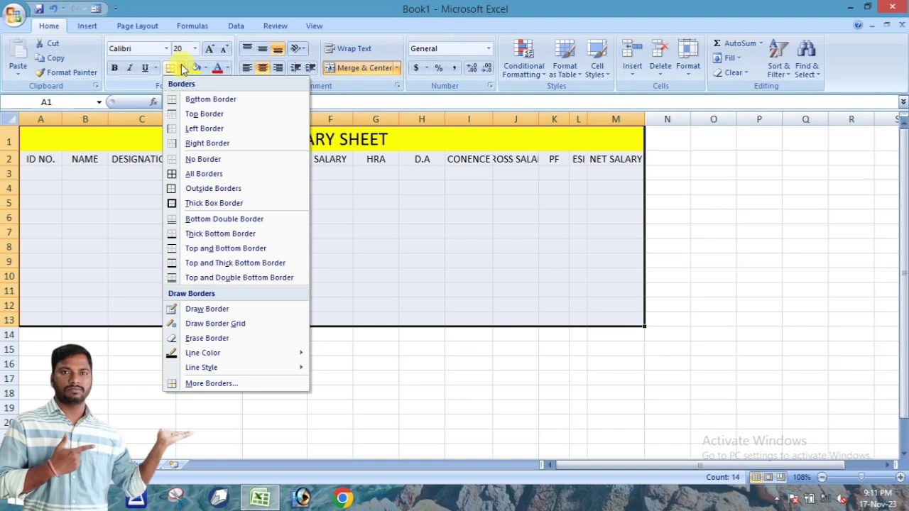
pyautogui.click(191, 175)
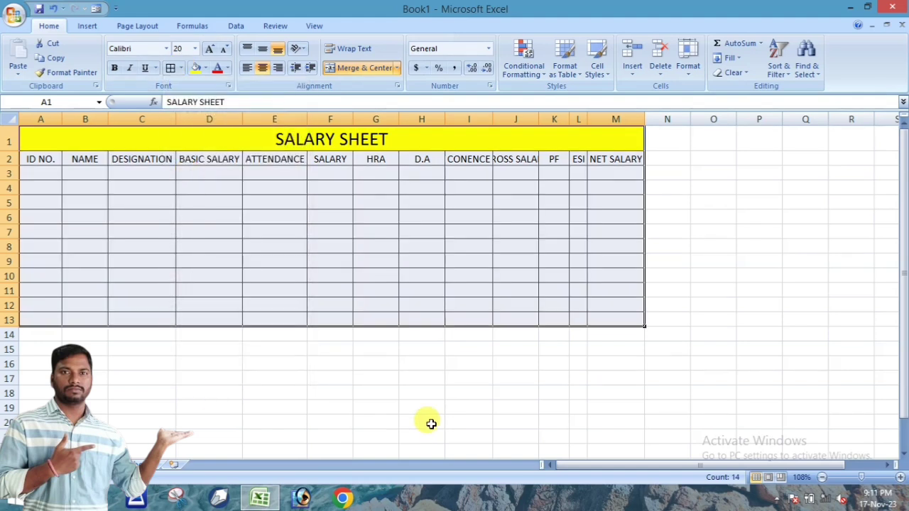
pyautogui.click(428, 422)
# Fill the header cells A2:M2 with standard green and set their font color to white.
pyautogui.moveTo(28, 161); pyautogui.dragTo(613, 159)
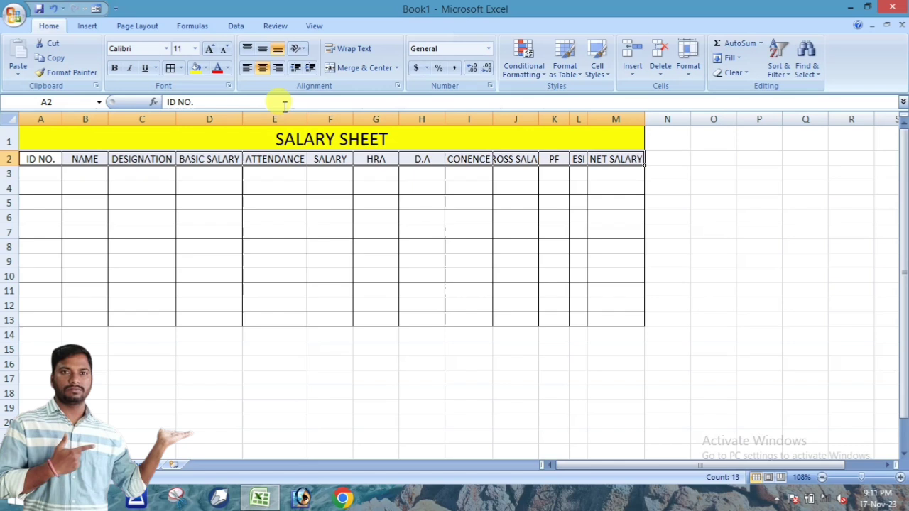
pyautogui.click(206, 68)
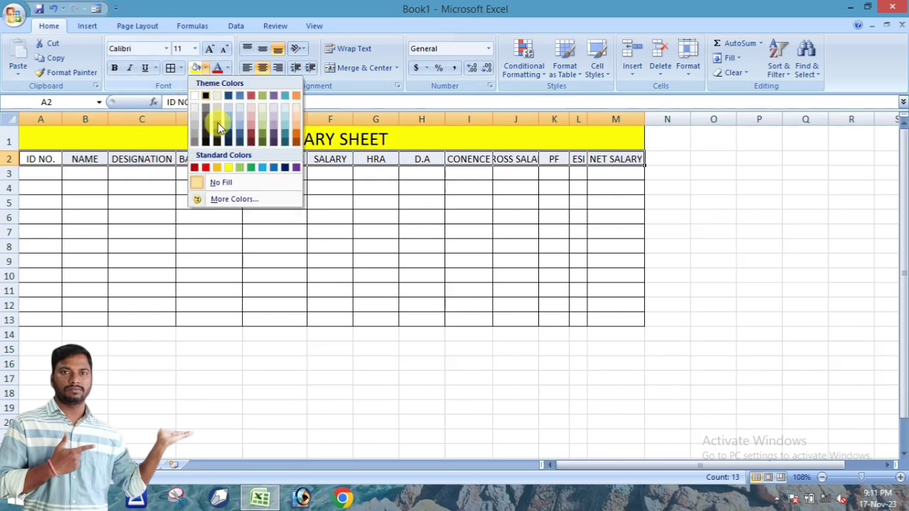
pyautogui.click(250, 168)
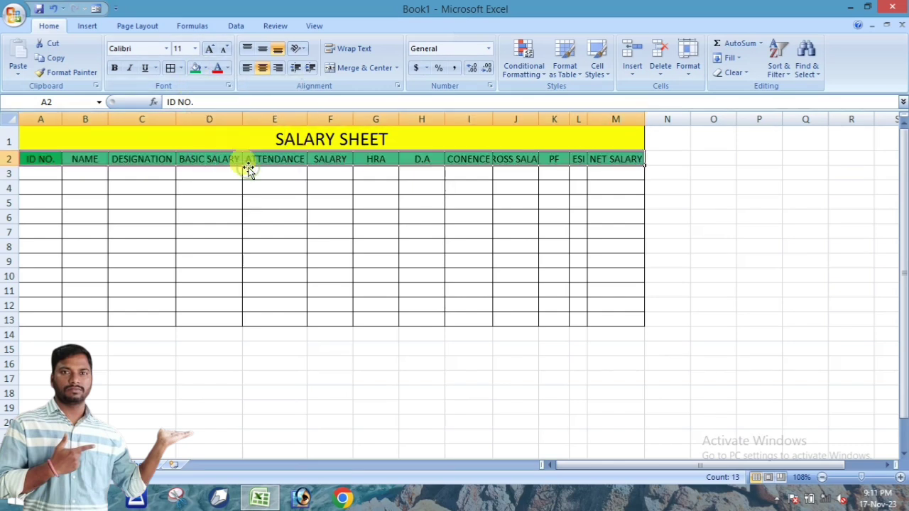
pyautogui.click(229, 69)
pyautogui.click(215, 111)
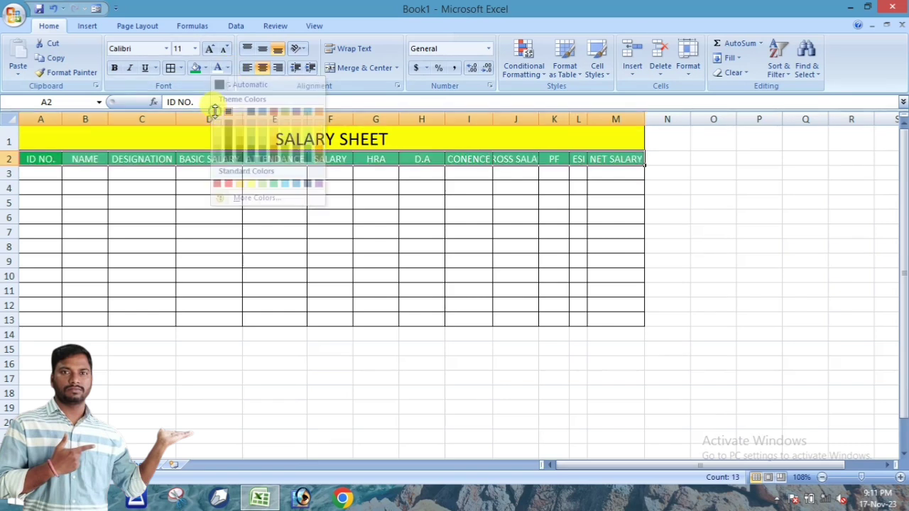
# Make the SALARY SHEET title in the merged first row bold.
pyautogui.click(214, 138)
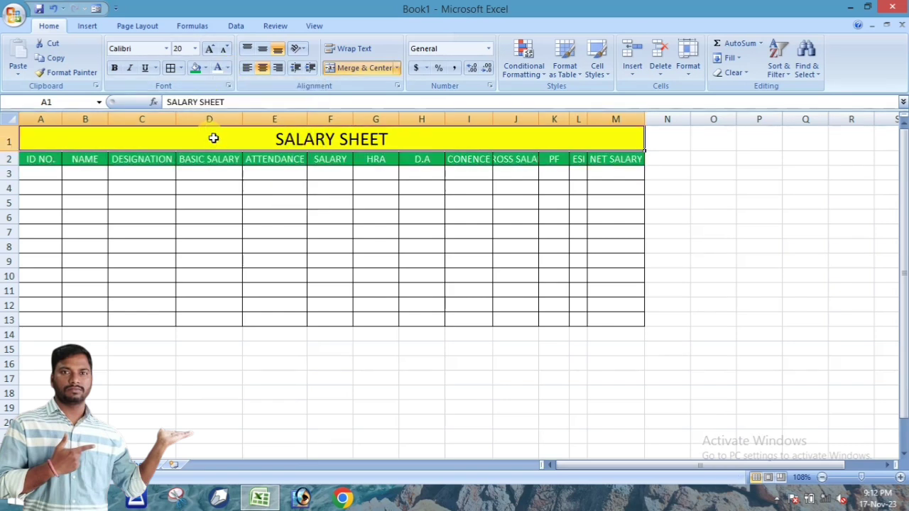
pyautogui.click(114, 68)
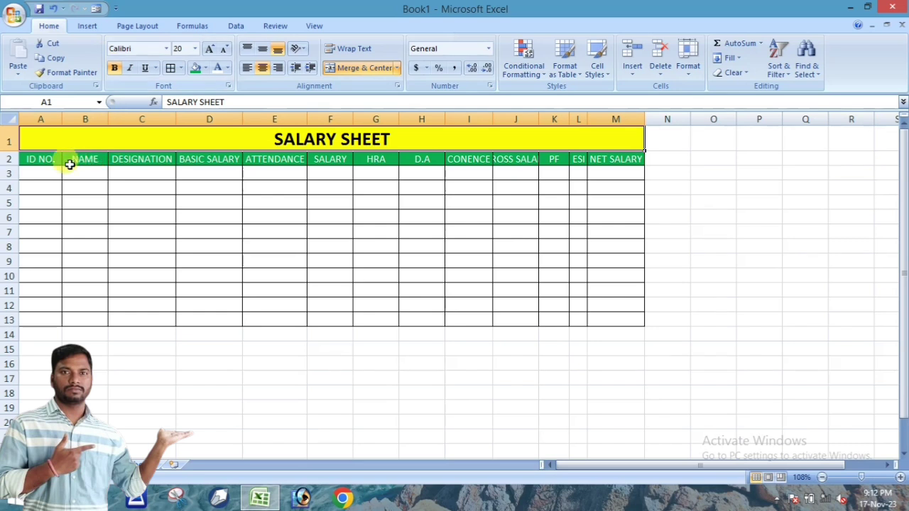
# Make the header cells A2:M2 bold and slightly widen the ATTENDANCE column.
pyautogui.moveTo(64, 164); pyautogui.dragTo(610, 160)
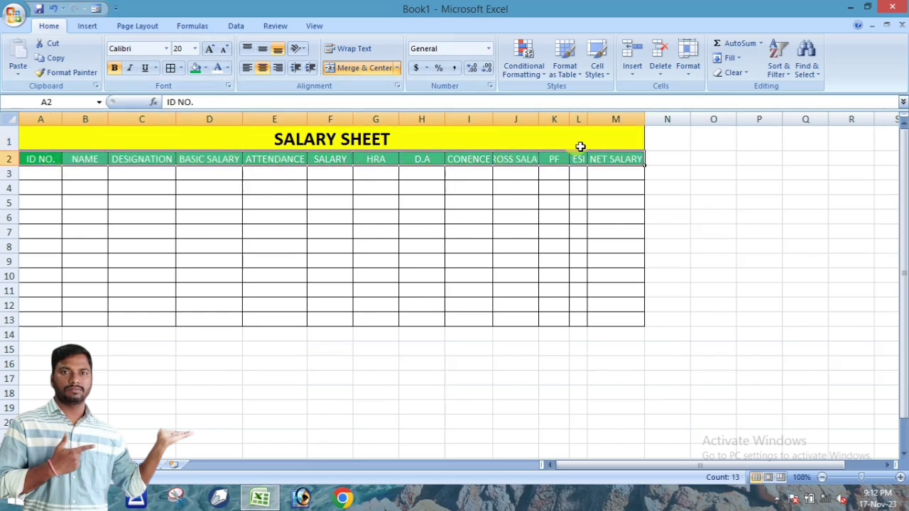
pyautogui.click(114, 68)
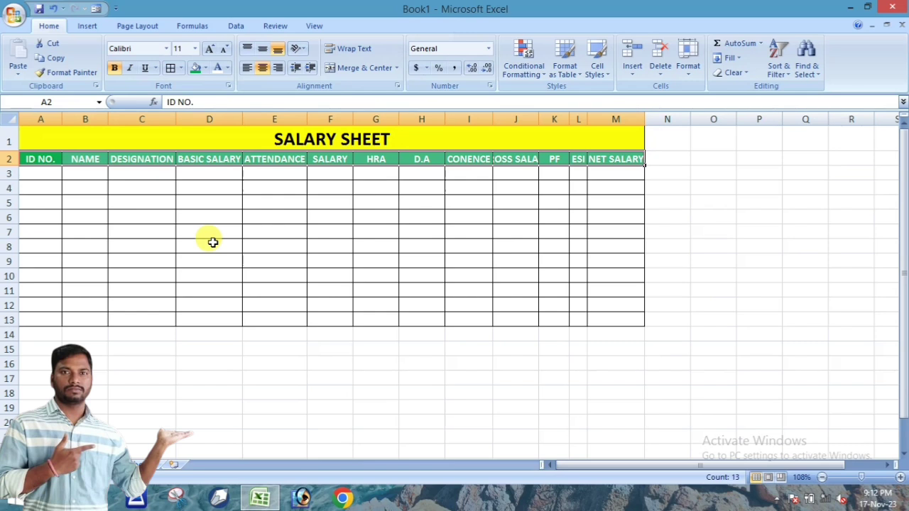
pyautogui.click(292, 260)
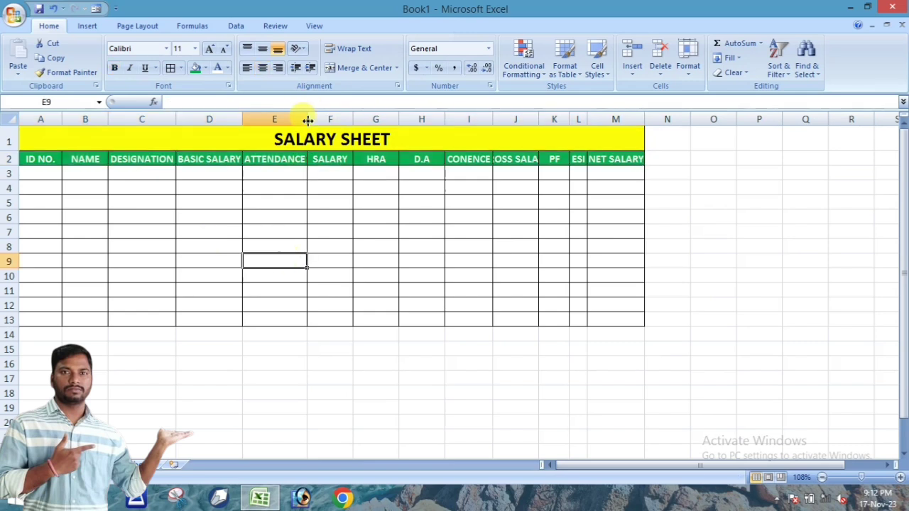
pyautogui.moveTo(307, 120); pyautogui.dragTo(309, 120)
pyautogui.click(331, 348)
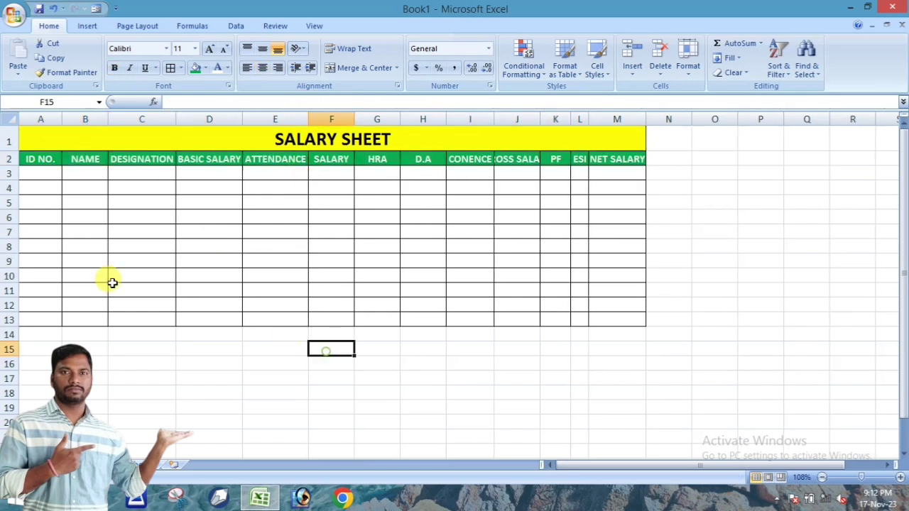
# Fill the ID NO. column from A3 to A13 with consecutive employee ID numbers and move to the first NAME cell.
pyautogui.click(32, 171)
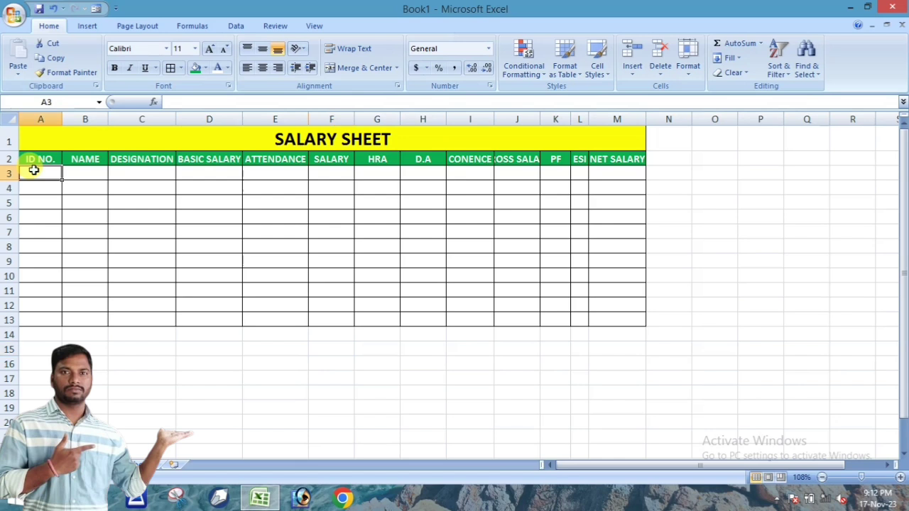
pyautogui.write('1001')
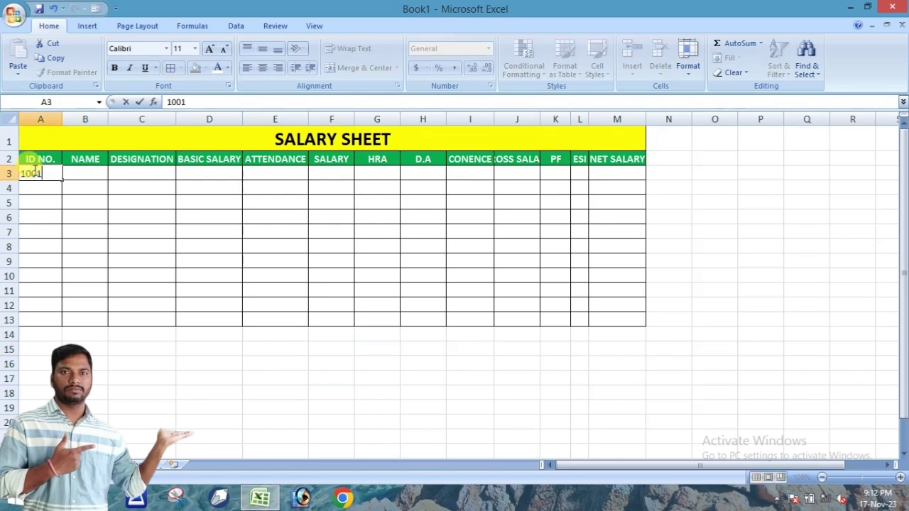
pyautogui.press('Return')
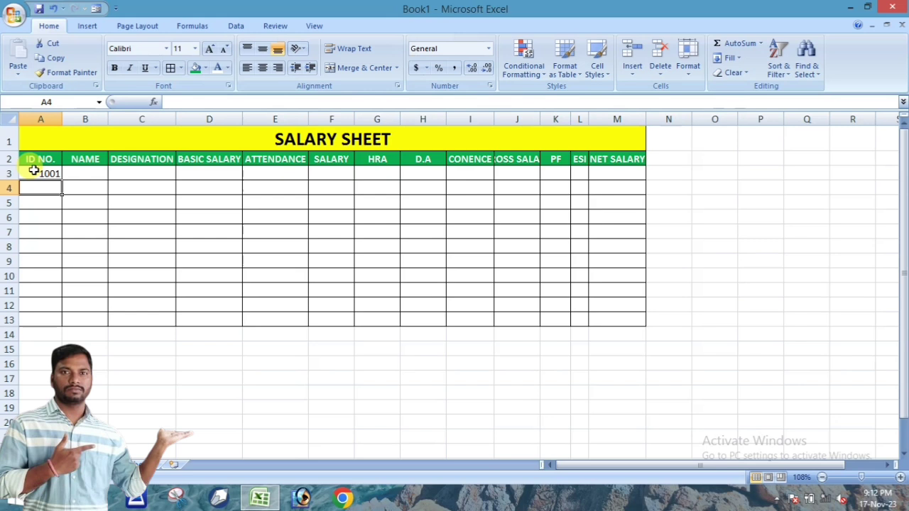
pyautogui.write('100')
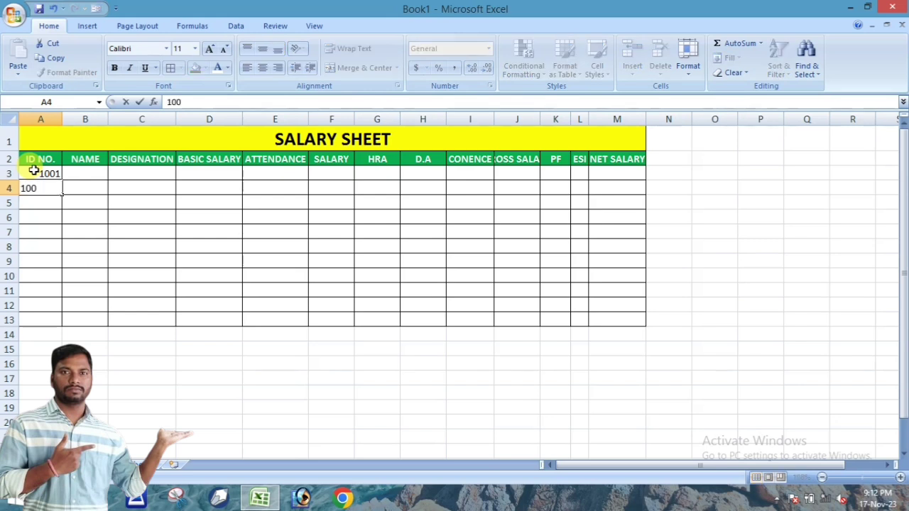
pyautogui.write('2')
pyautogui.moveTo(71, 232); pyautogui.dragTo(43, 233)
pyautogui.moveTo(29, 175); pyautogui.dragTo(62, 324)
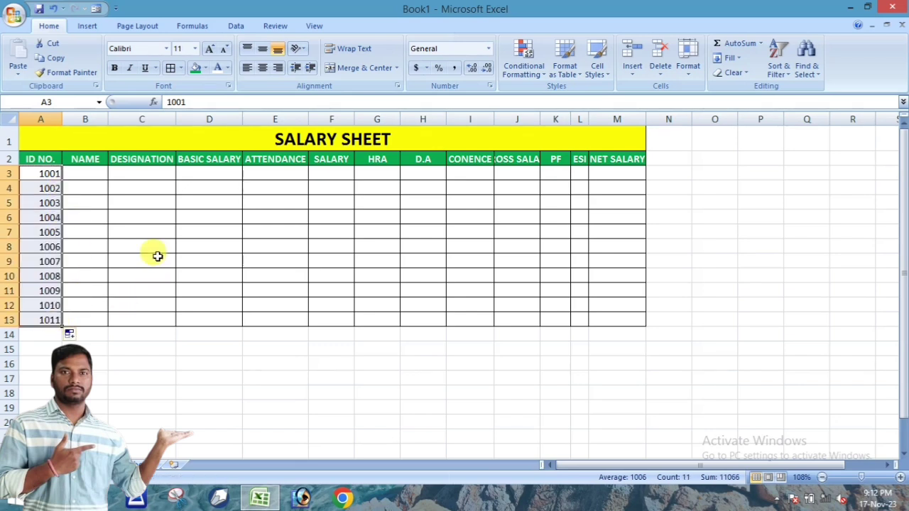
pyautogui.click(85, 173)
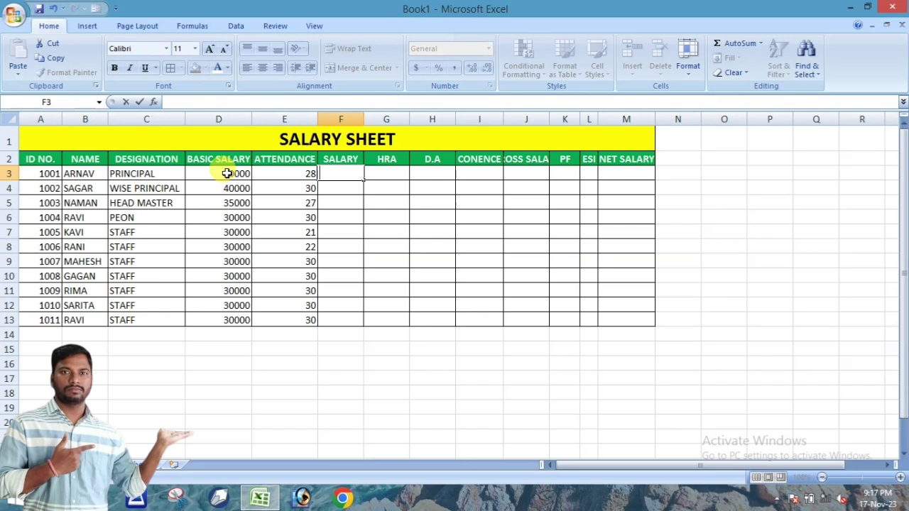
# Calculate the first employee's salary in F3 with the formula =D3/30*E3.
pyautogui.write('=')
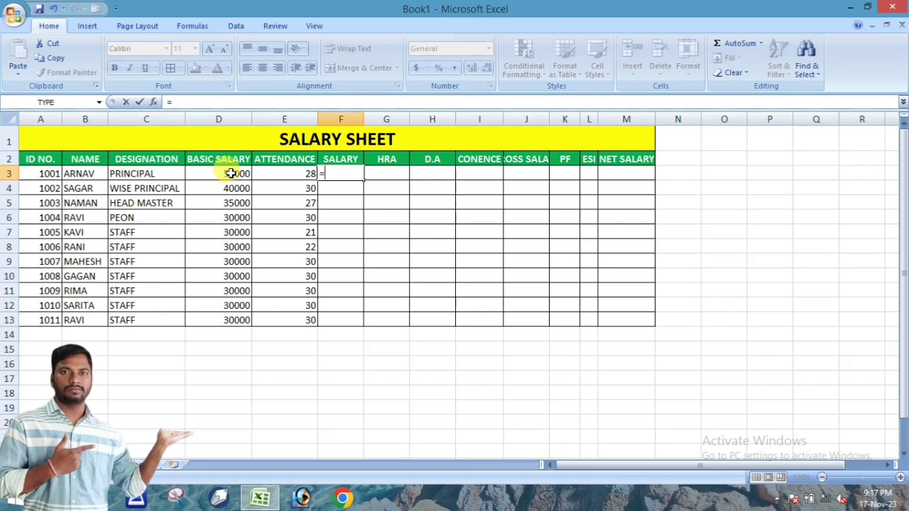
pyautogui.click(228, 173)
pyautogui.write('/')
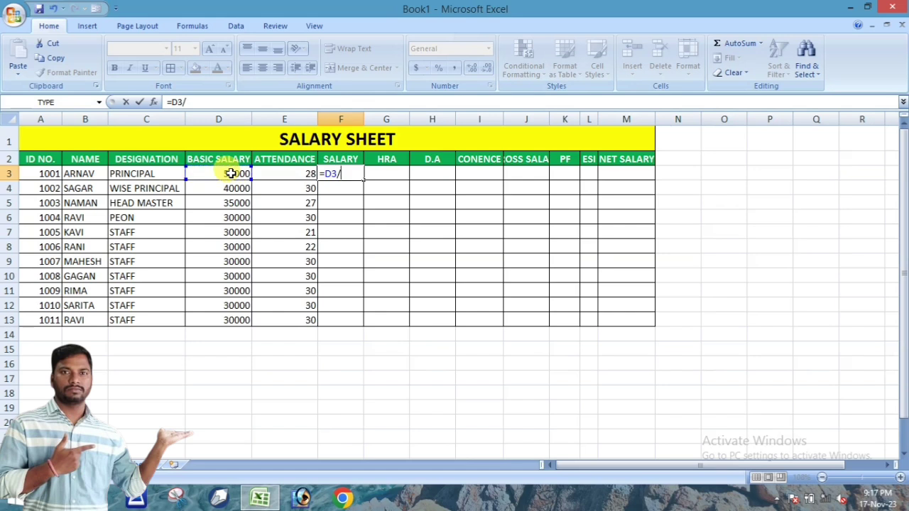
pyautogui.write('30')
pyautogui.write('*')
pyautogui.click(292, 173)
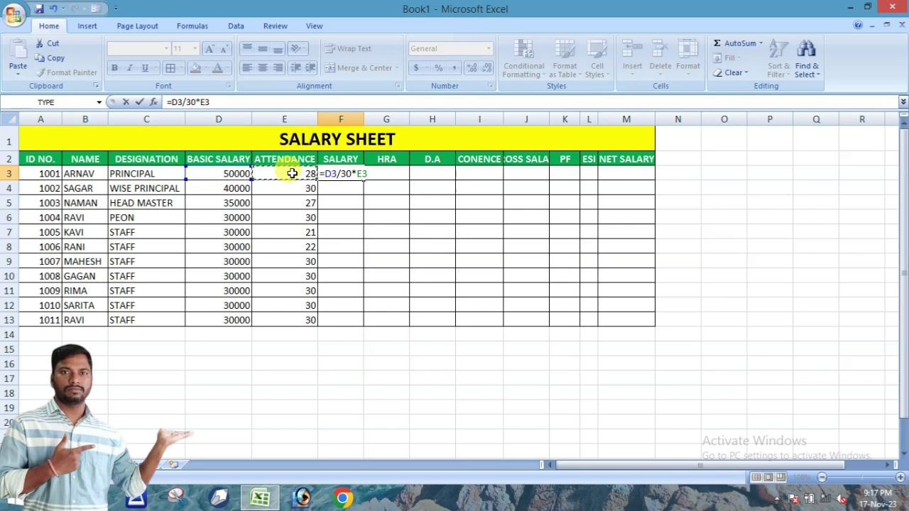
pyautogui.press('Tab')
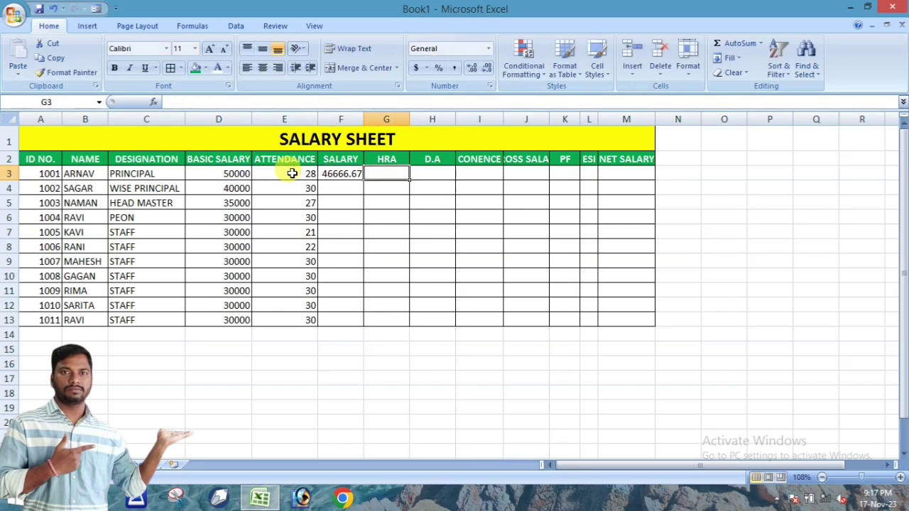
# Format the salary in F3 to show no decimal places.
pyautogui.click(335, 174)
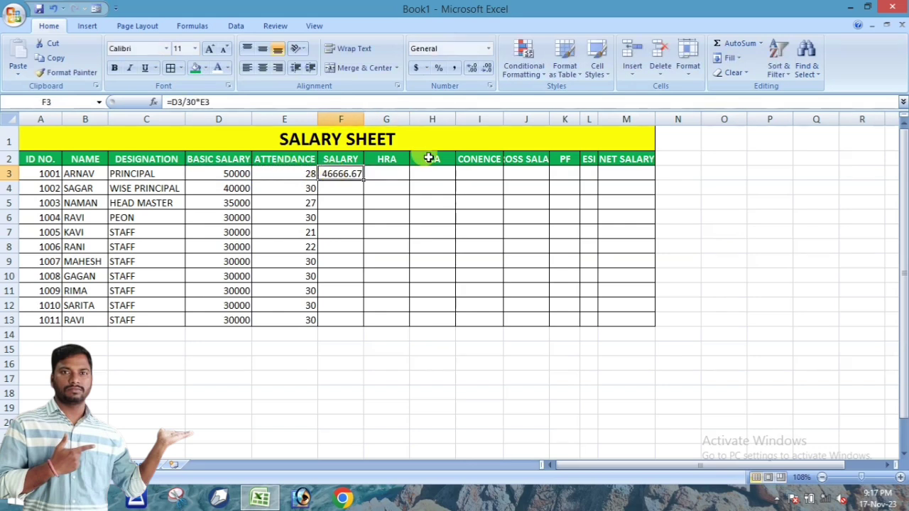
pyautogui.click(488, 68)
pyautogui.click(488, 68)
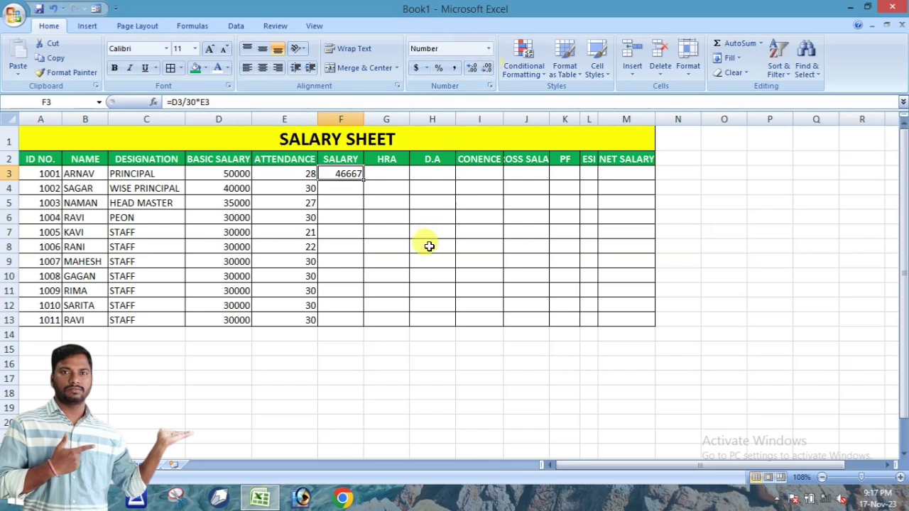
# Enter HRA amounts 2000, 3000, 4000 and 5000 for G6:G13, and D.A amounts 2000, 3000 and 15000 for H5:H13.
pyautogui.click(392, 173)
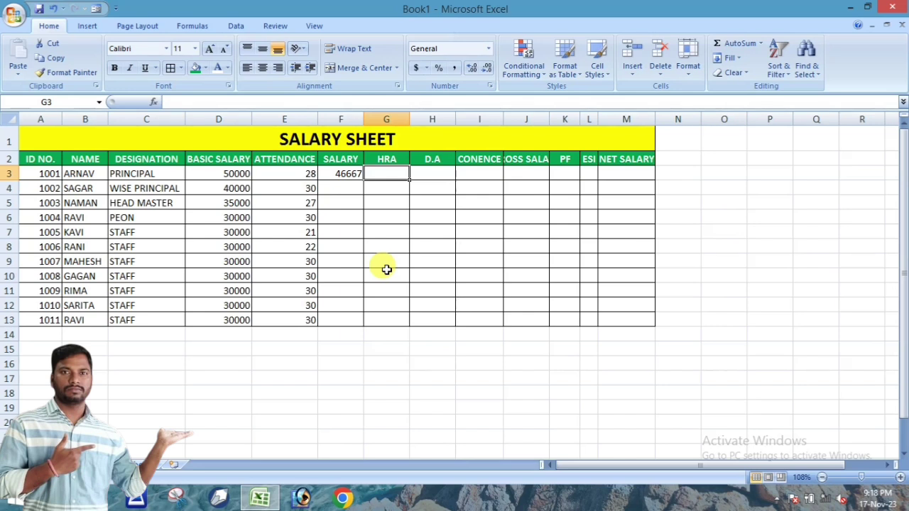
pyautogui.write('=IF(D3>=50000,20000')
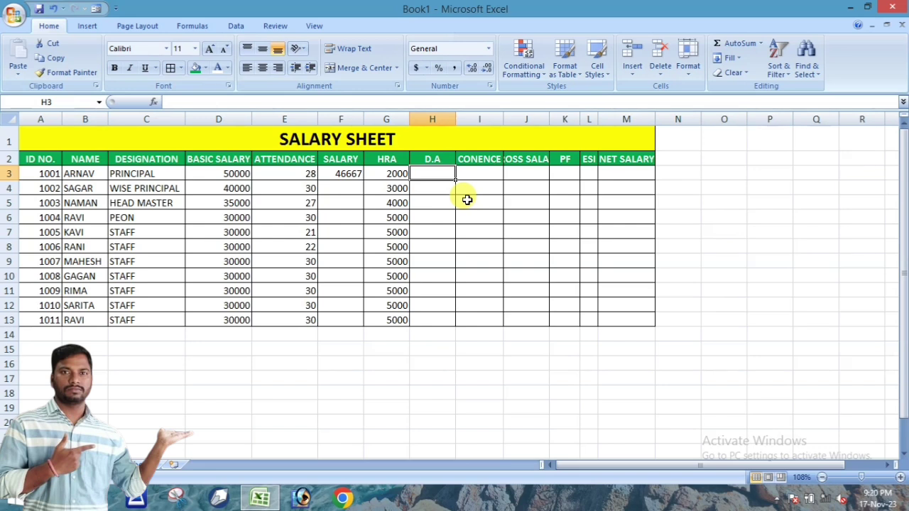
pyautogui.write('2000')
pyautogui.press('Return')
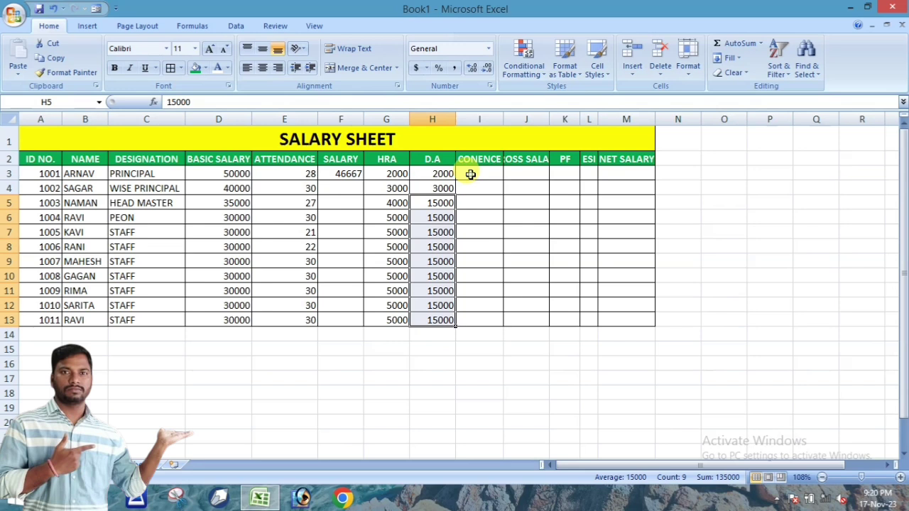
# Enter 1000, 1200 and 13000 in the CONENCE cells I3:I5 and fill 13000 down to I13.
pyautogui.click(470, 174)
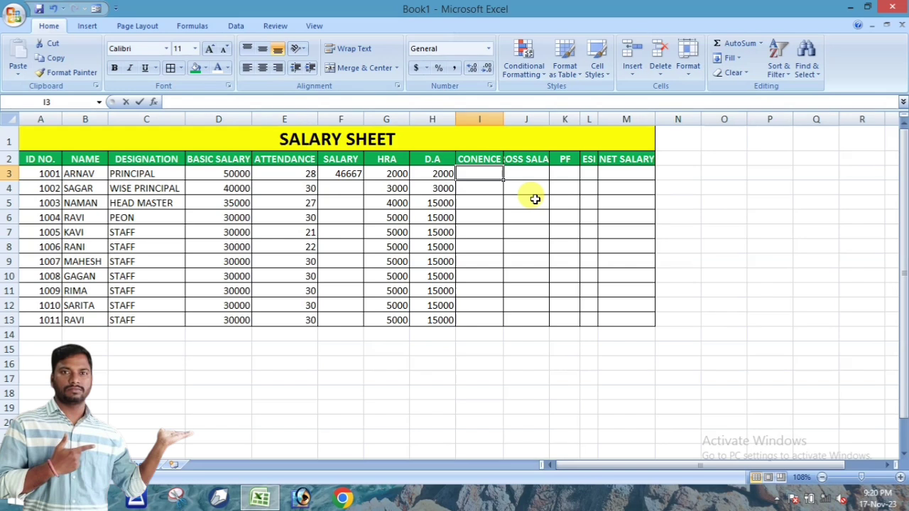
pyautogui.write('1000')
pyautogui.press('Return')
pyautogui.write('1200')
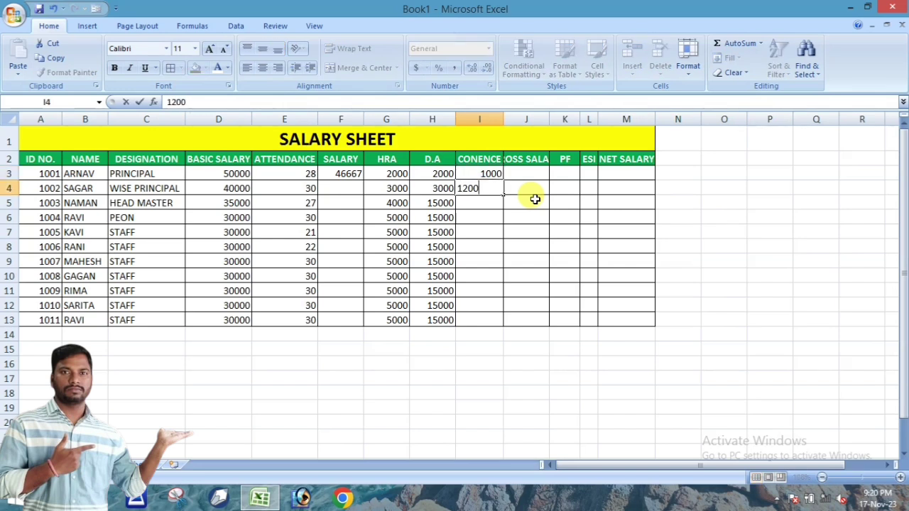
pyautogui.press('Return')
pyautogui.write('13000')
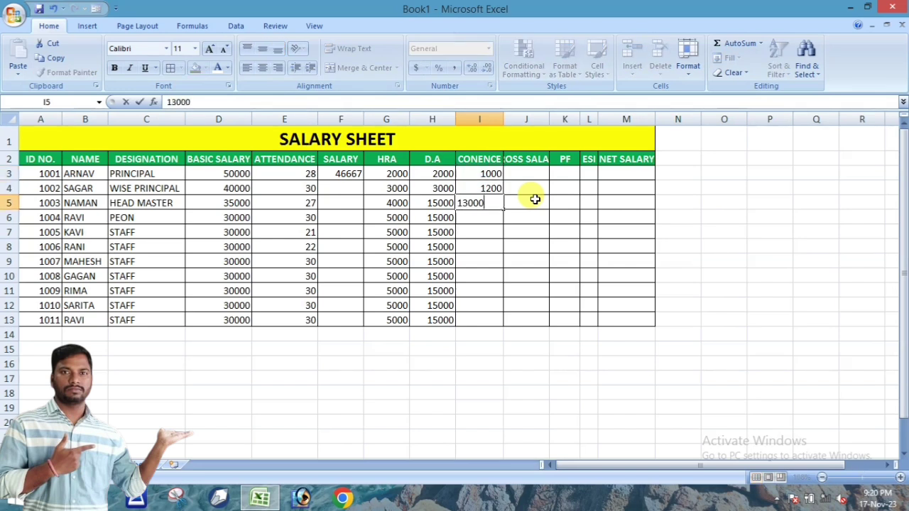
pyautogui.click(525, 276)
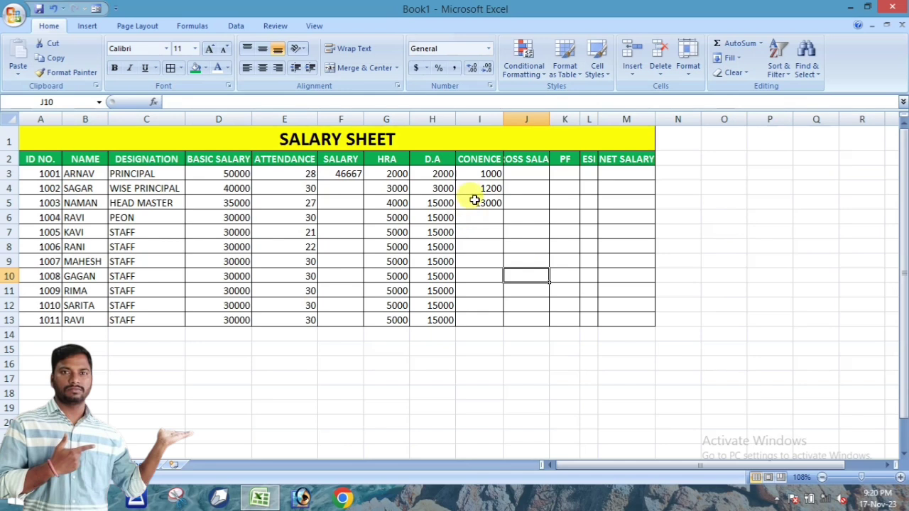
pyautogui.moveTo(474, 200); pyautogui.dragTo(483, 320)
pyautogui.hotkey('ctrl', 'd')
pyautogui.click(526, 363)
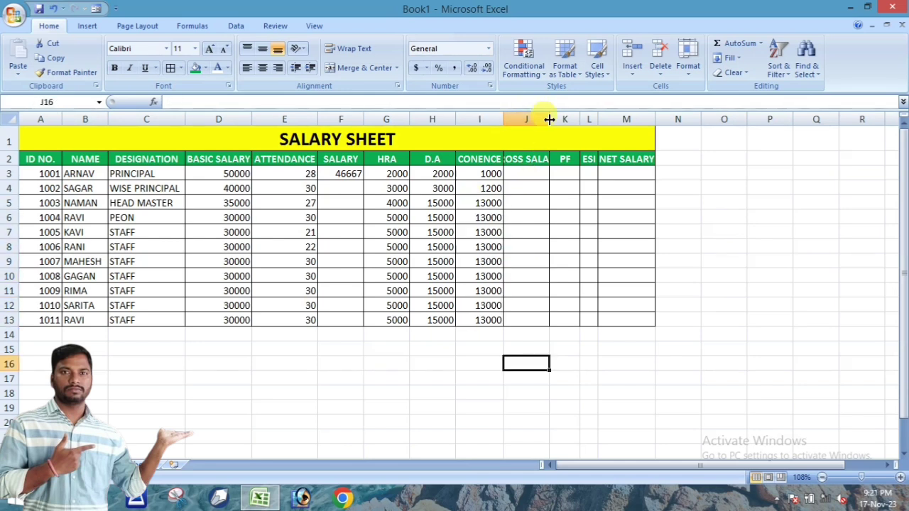
# Widen the GROSS SALARY column and insert OVER TIME and OVER TIME SALARY columns before it.
pyautogui.moveTo(548, 119); pyautogui.dragTo(577, 119)
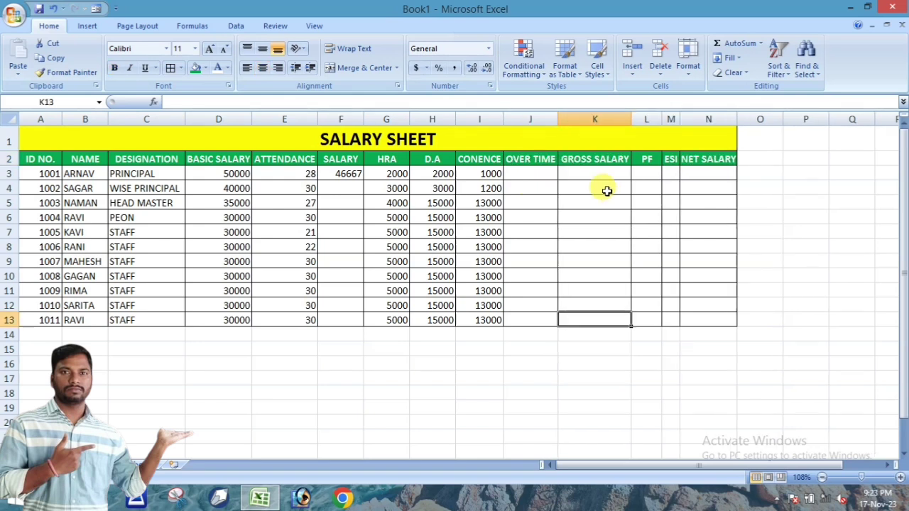
pyautogui.click(585, 159)
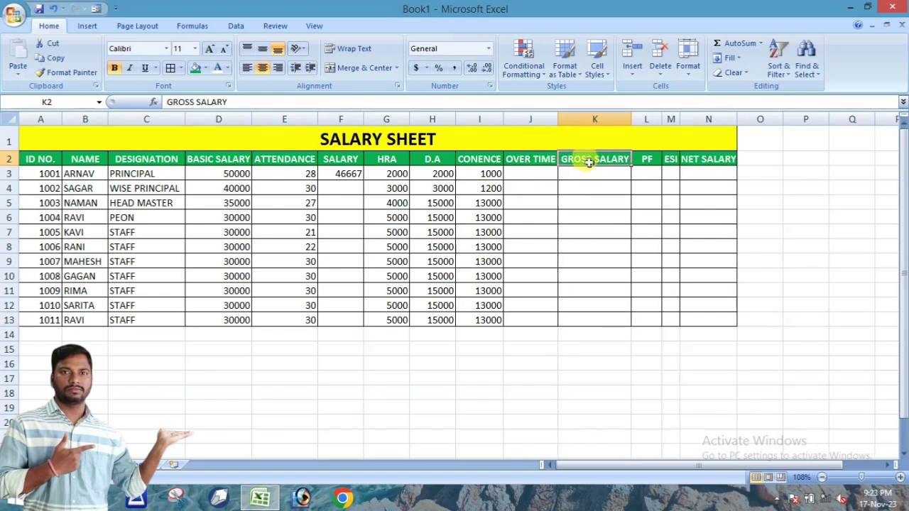
pyautogui.click(631, 74)
pyautogui.click(665, 122)
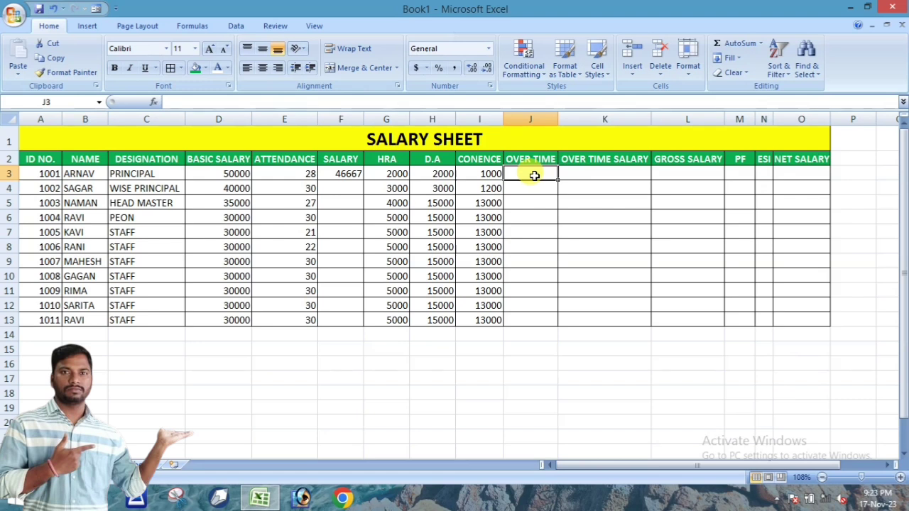
# Enter overtime values 60, 30, 40, 60 in J3:J6 and 15 in J7:J13, and calculate K3 with =F3/30/8*J3.
pyautogui.write('60')
pyautogui.press('Return')
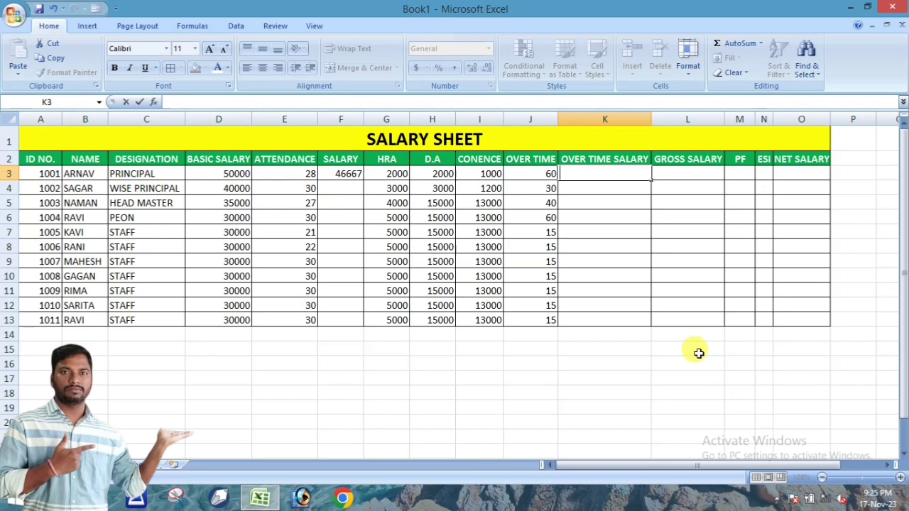
pyautogui.write('=')
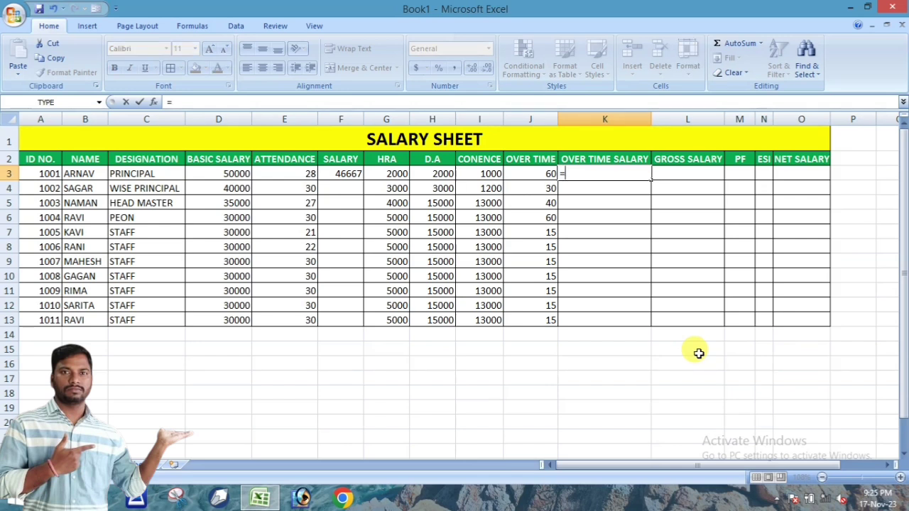
pyautogui.click(345, 175)
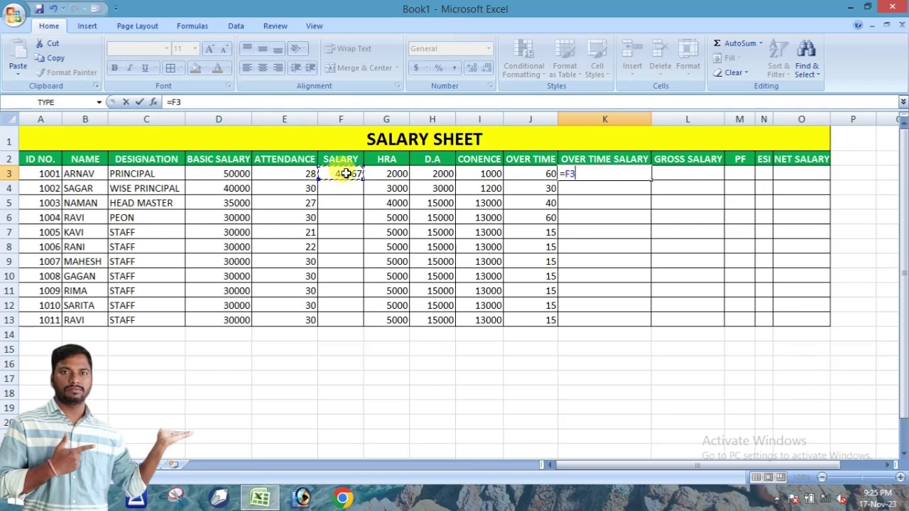
pyautogui.write('/30/8*')
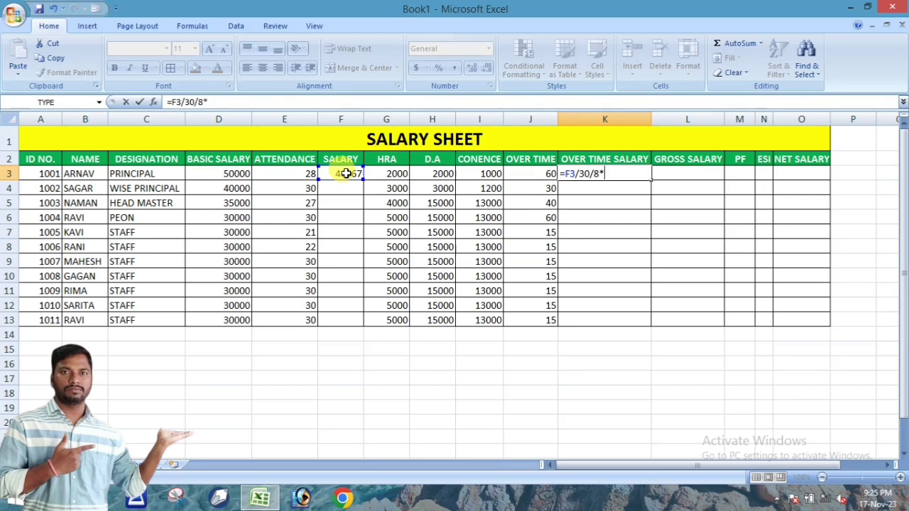
pyautogui.click(535, 174)
pyautogui.press('Tab')
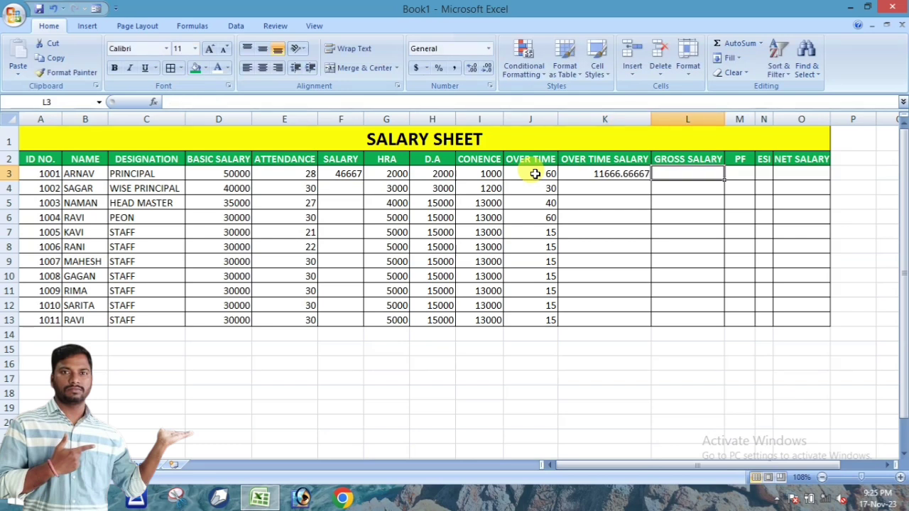
# Format the overtime salary in K3 to show no decimal places and move to the GROSS SALARY cell L3.
pyautogui.click(645, 176)
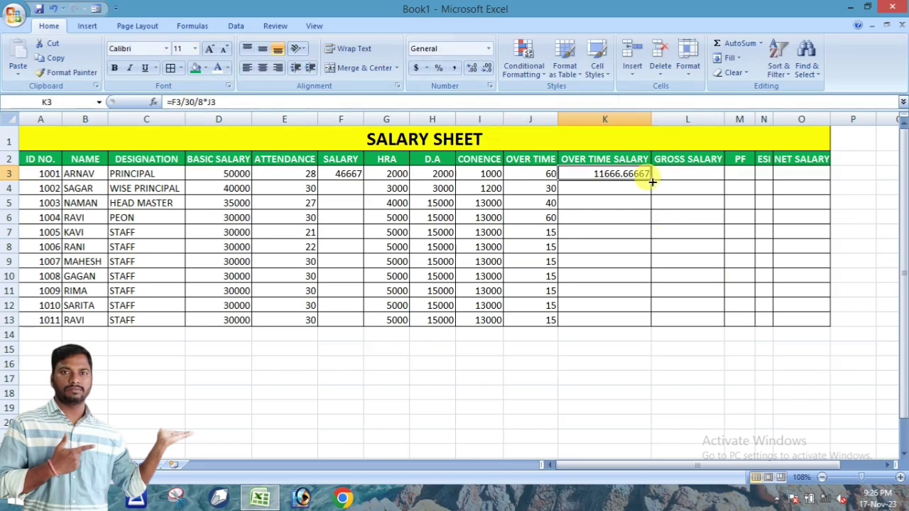
pyautogui.click(487, 71)
pyautogui.click(486, 71)
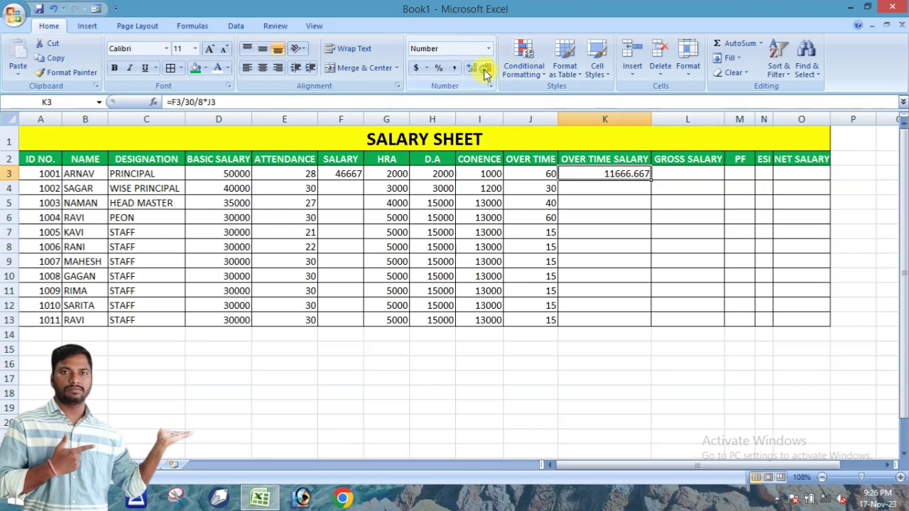
pyautogui.click(486, 71)
pyautogui.click(487, 71)
pyautogui.click(486, 71)
pyautogui.press('Tab')
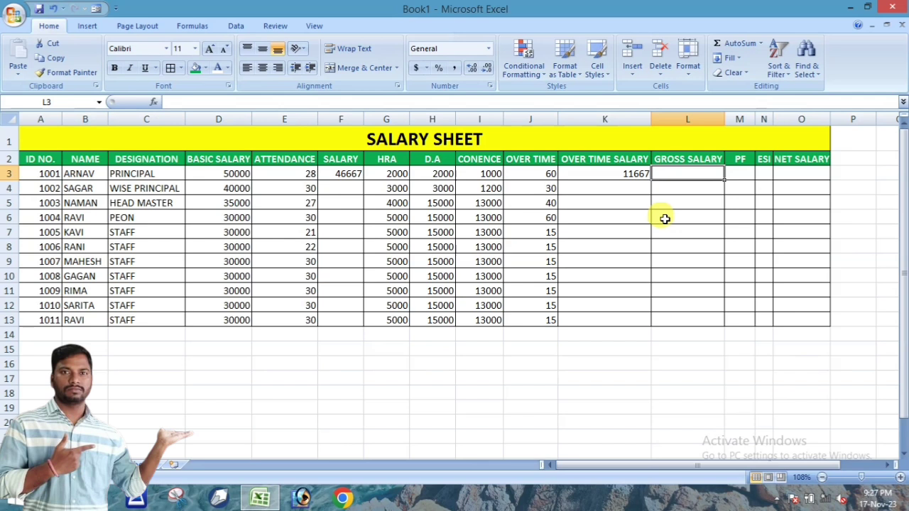
# Calculate the gross salary in L3 with the formula =F3+G3+H3+I3+K3.
pyautogui.write('=')
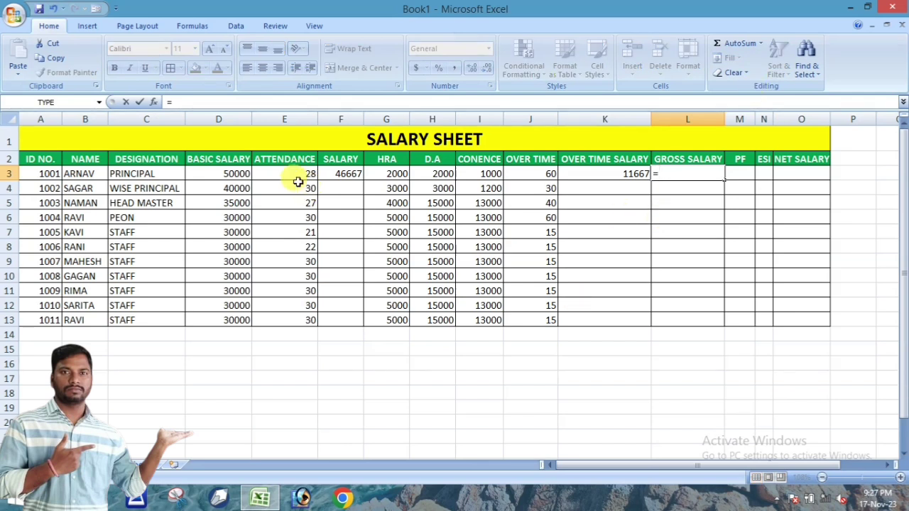
pyautogui.click(343, 176)
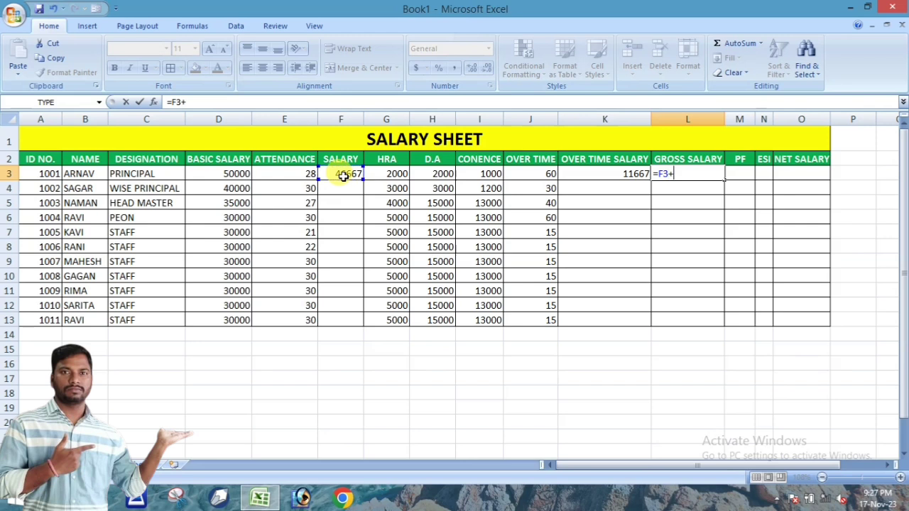
pyautogui.click(378, 172)
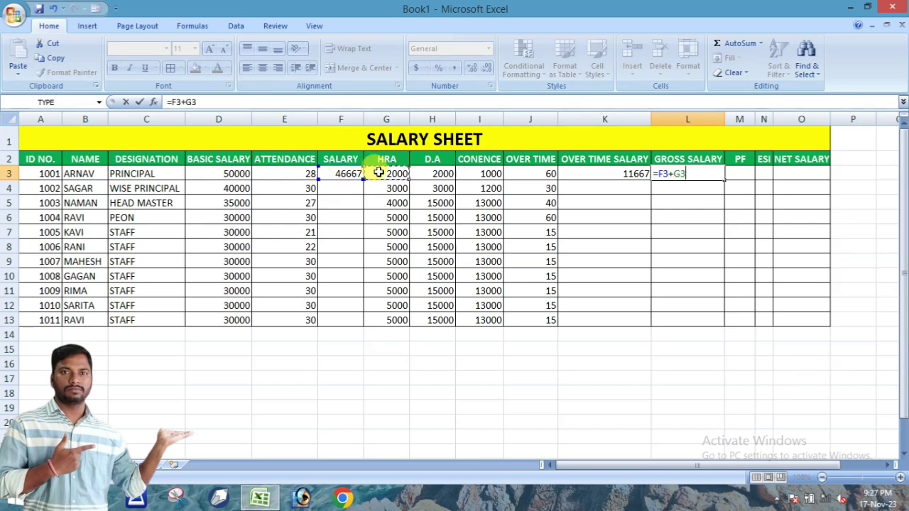
pyautogui.write('+')
pyautogui.click(430, 174)
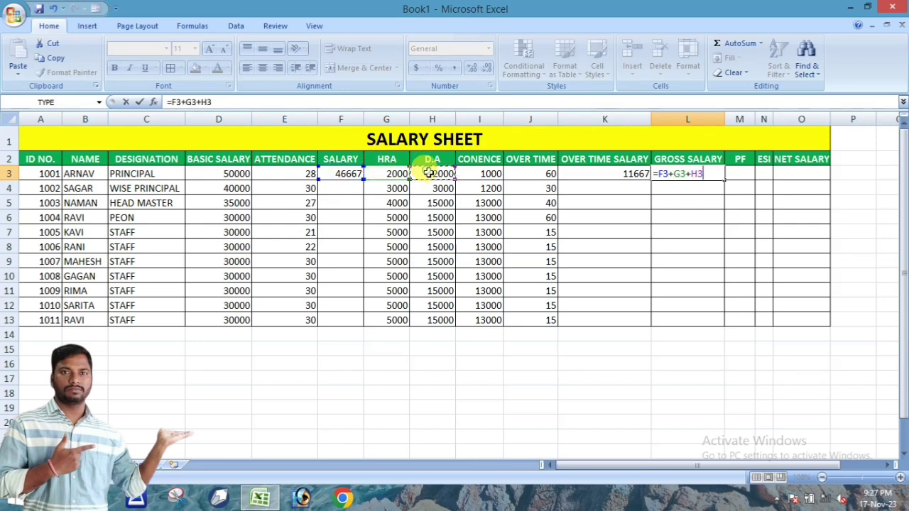
pyautogui.write('+')
pyautogui.click(468, 176)
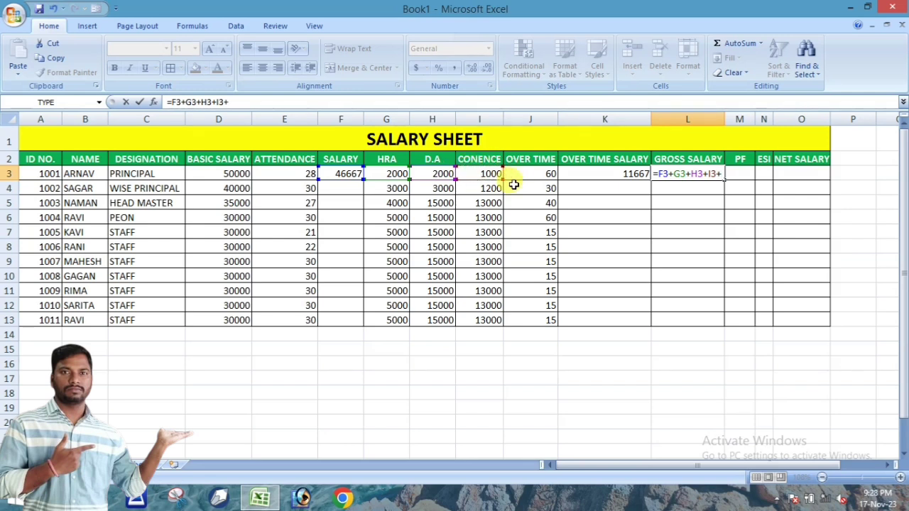
pyautogui.click(584, 174)
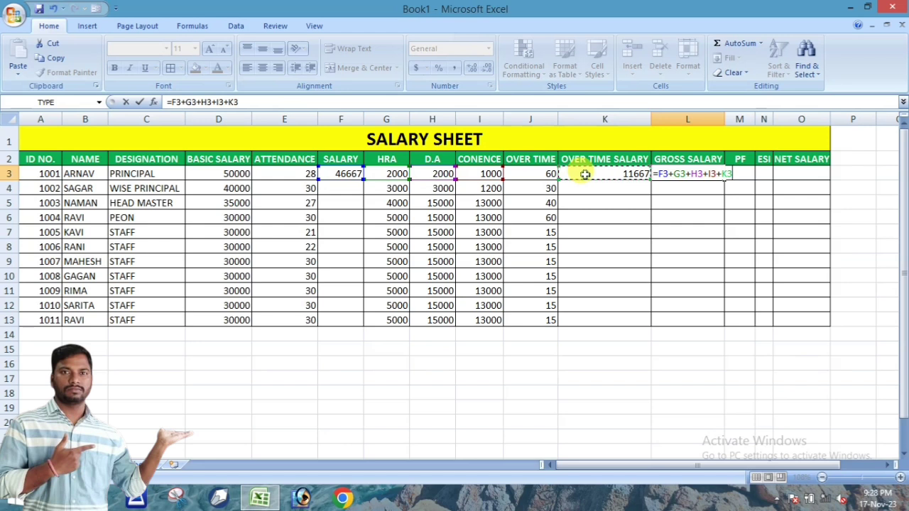
pyautogui.press('Tab')
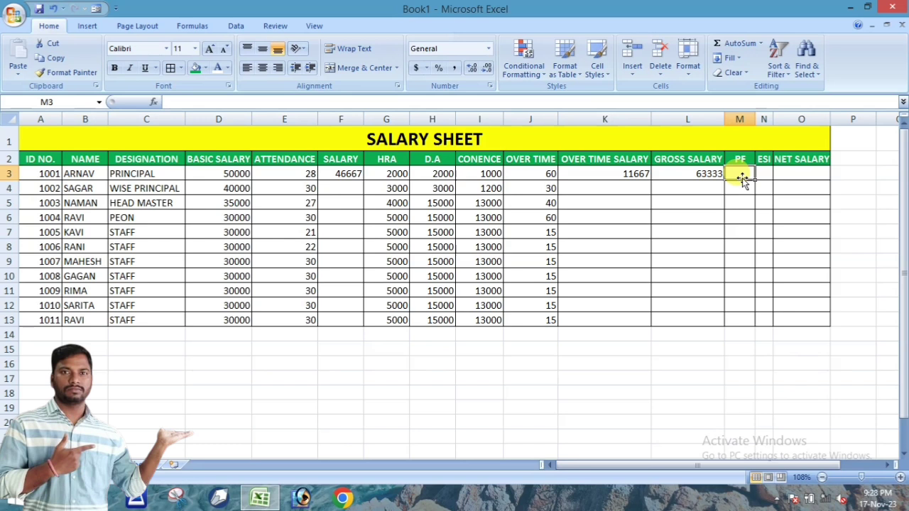
# Calculate the PF deduction in M3 as 12 percent of the salary with =F3*12/100.
pyautogui.write('=')
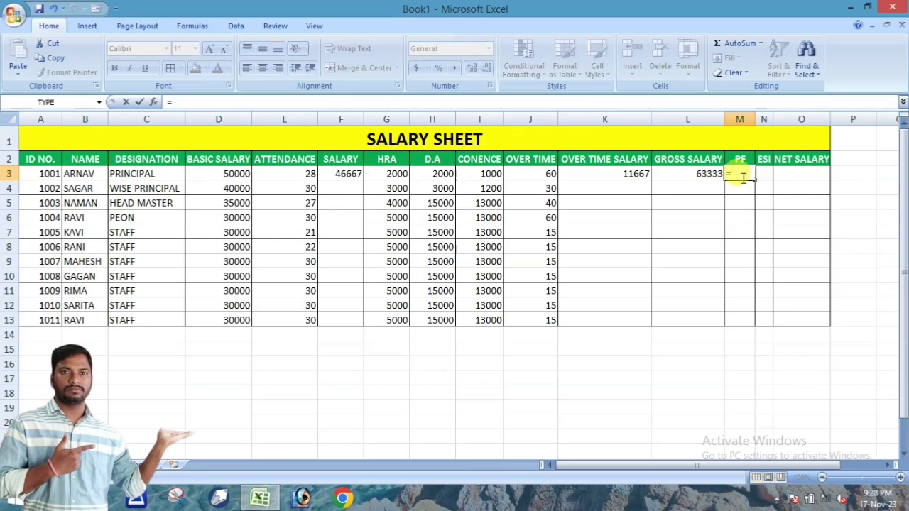
pyautogui.click(348, 176)
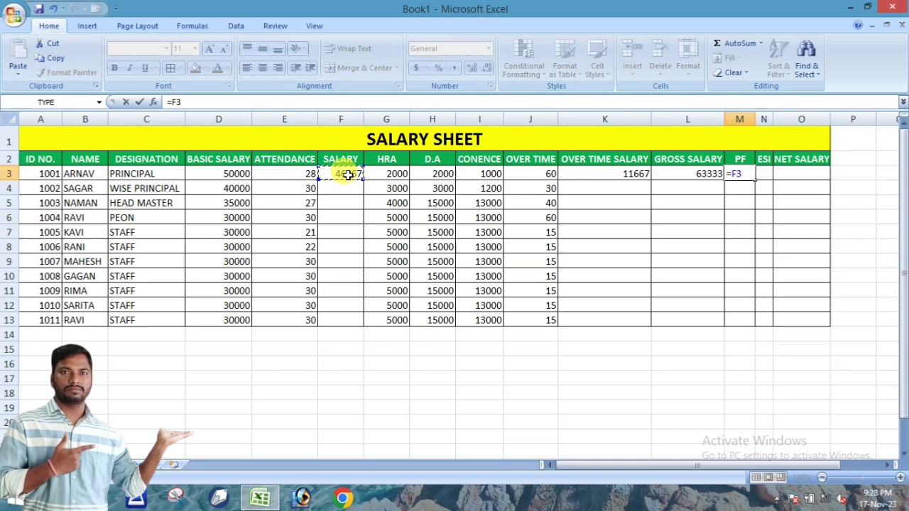
pyautogui.write('*12/100')
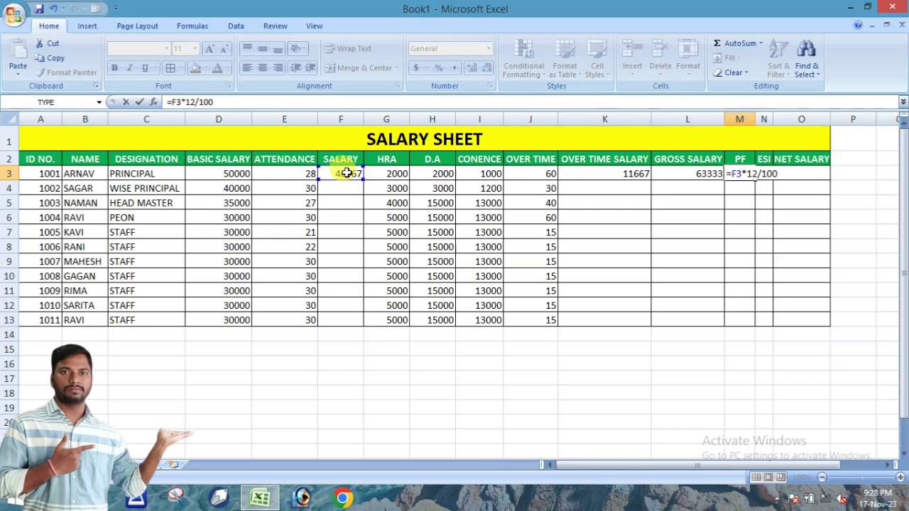
pyautogui.press('Tab')
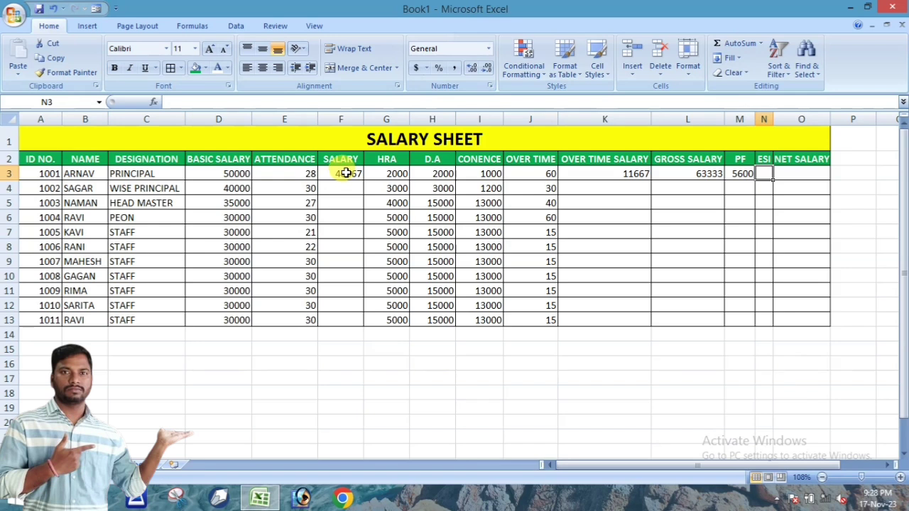
# Calculate the ESI deduction in N3 with the formula =M3*1/100.
pyautogui.press('F2')
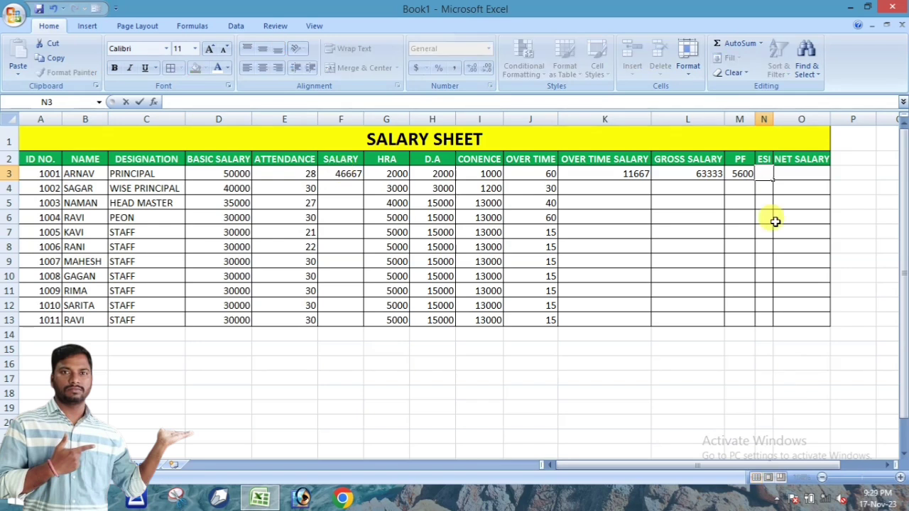
pyautogui.write('=')
pyautogui.click(740, 174)
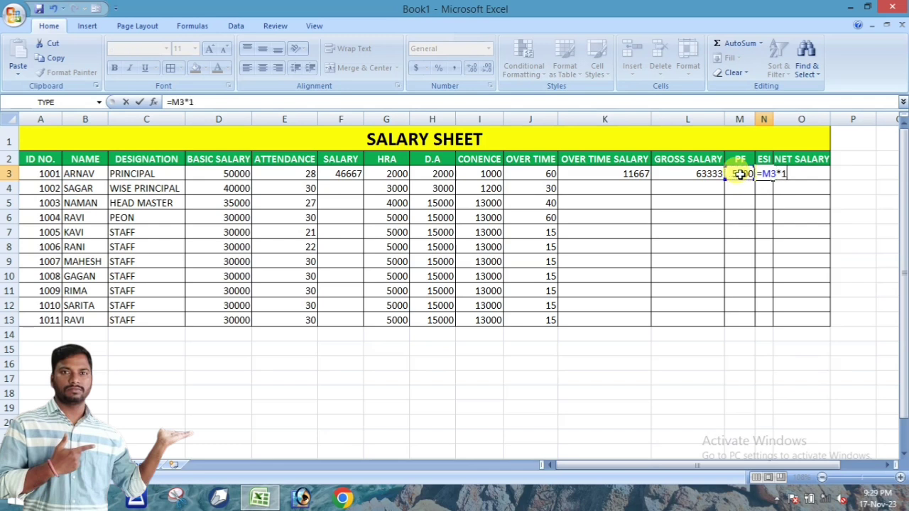
pyautogui.write('*1/100')
pyautogui.press('Tab')
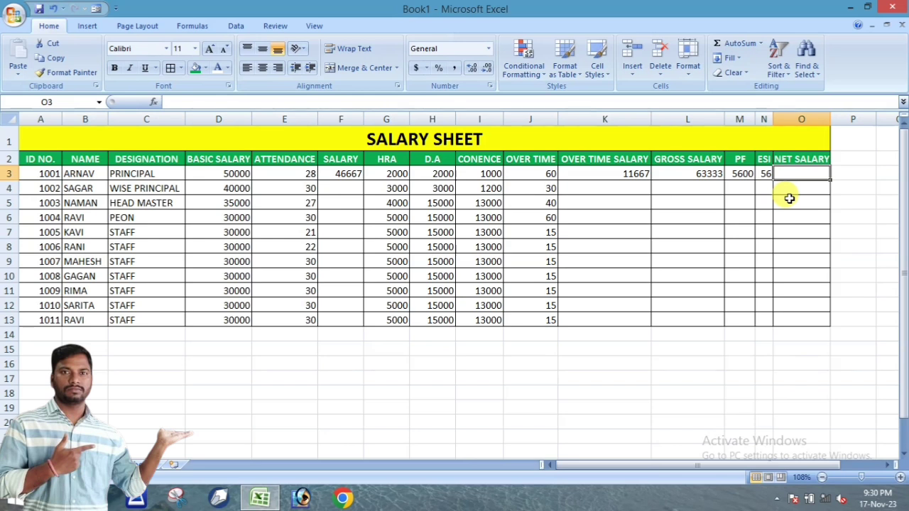
# Calculate the net salary in O3 by subtracting PF and ESI from the gross salary with =L3-M3-N3.
pyautogui.write('=')
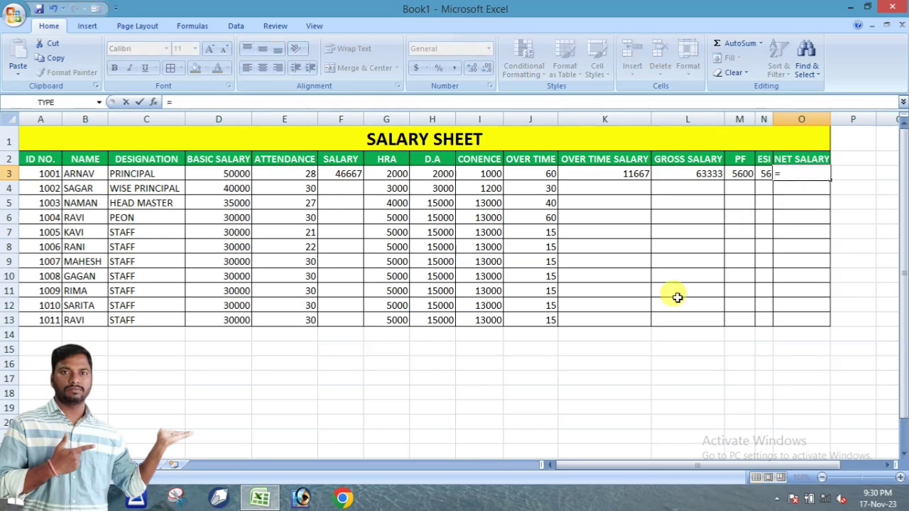
pyautogui.click(681, 174)
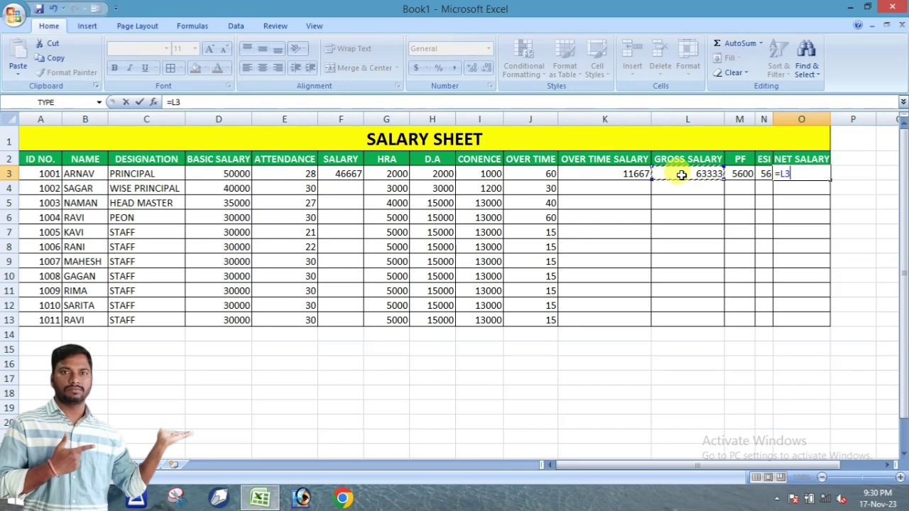
pyautogui.write('-')
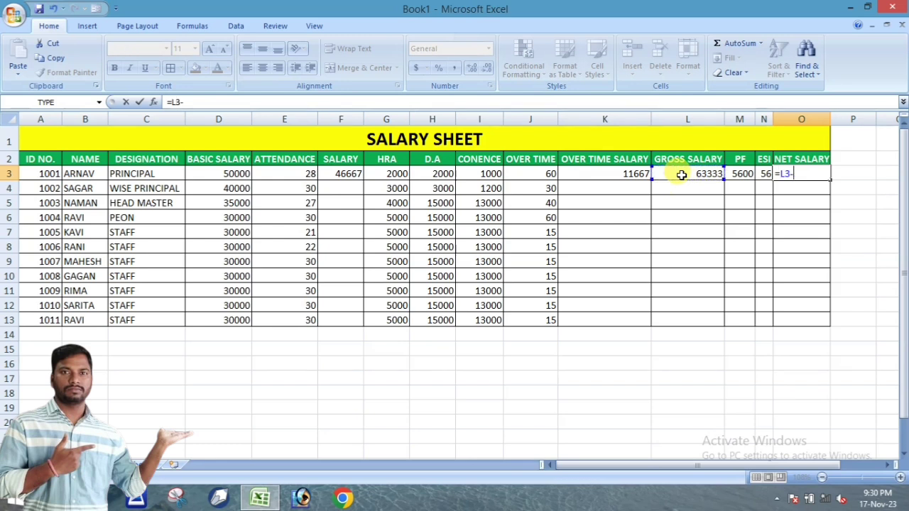
pyautogui.click(743, 173)
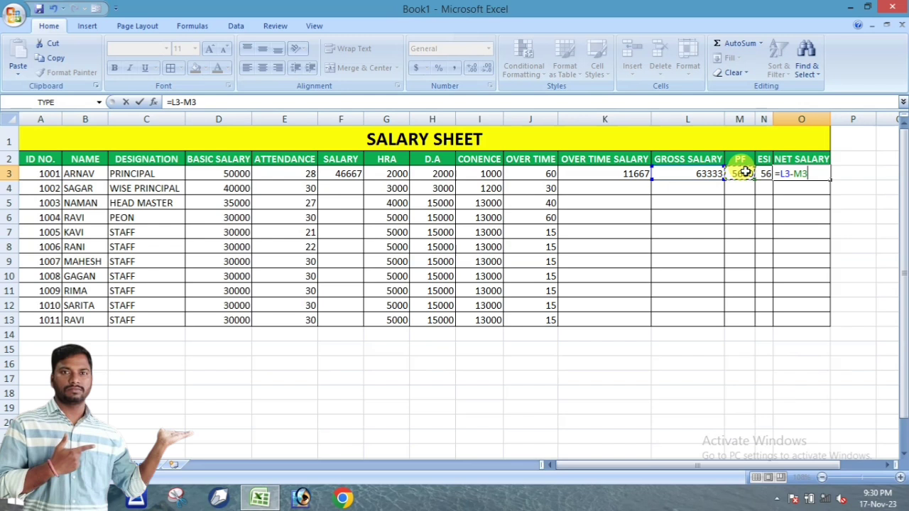
pyautogui.write('-')
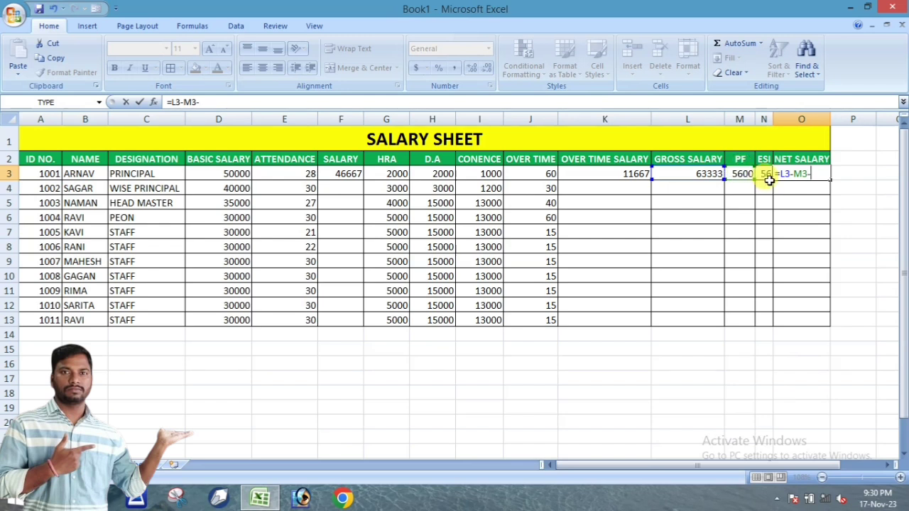
pyautogui.click(764, 174)
pyautogui.press('Tab')
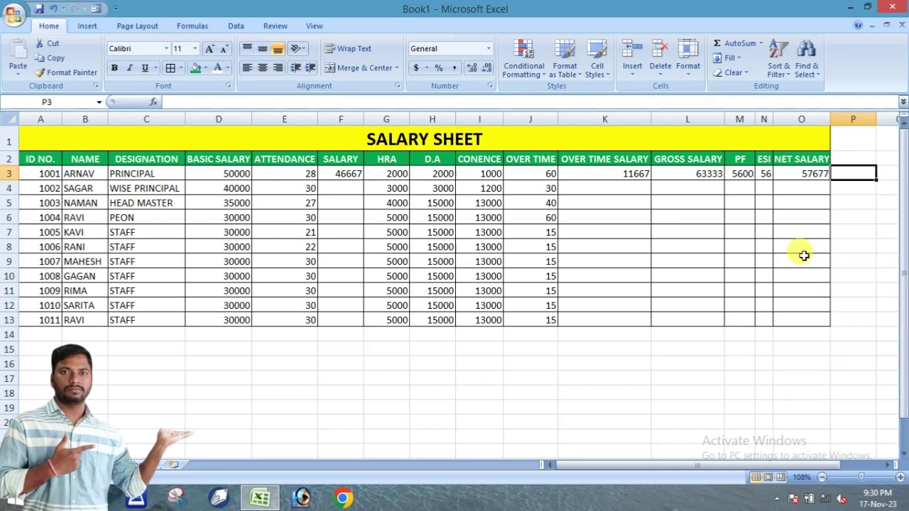
# Fill the SALARY formula in F3 and the OVER TIME SALARY formula in K3 down to row 13.
pyautogui.click(341, 174)
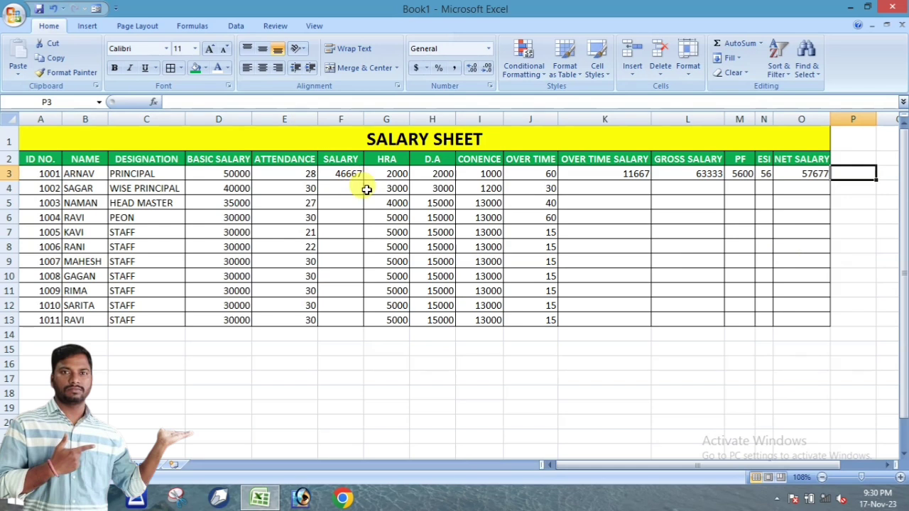
pyautogui.moveTo(341, 175); pyautogui.dragTo(336, 313)
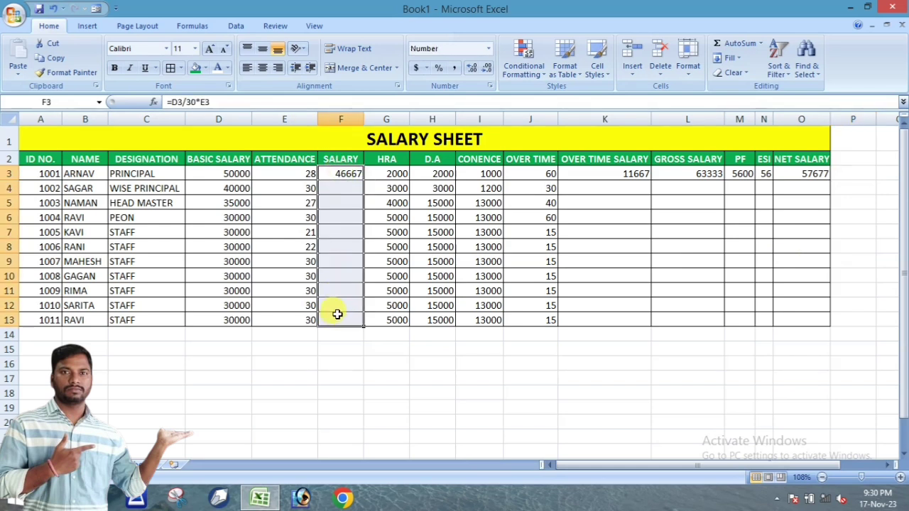
pyautogui.hotkey('ctrl', 'd')
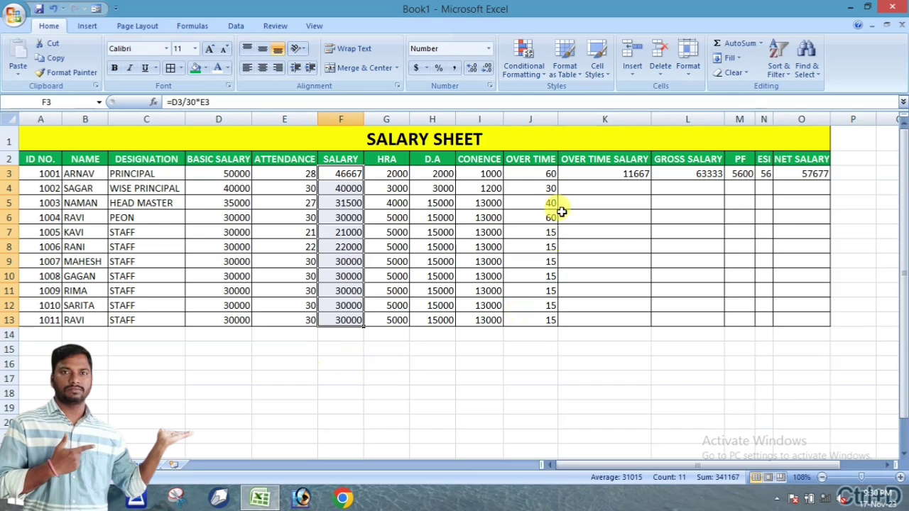
pyautogui.click(603, 174)
pyautogui.moveTo(603, 174); pyautogui.dragTo(600, 313)
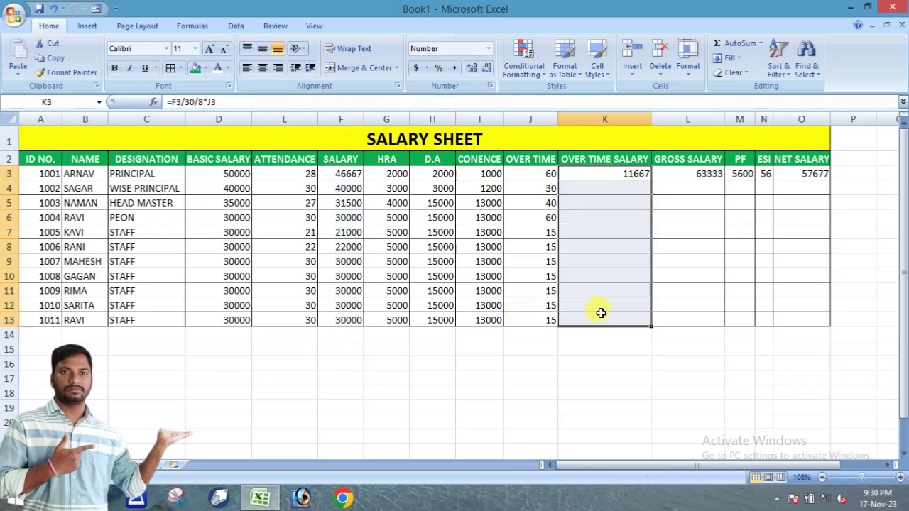
pyautogui.hotkey('ctrl', 'd')
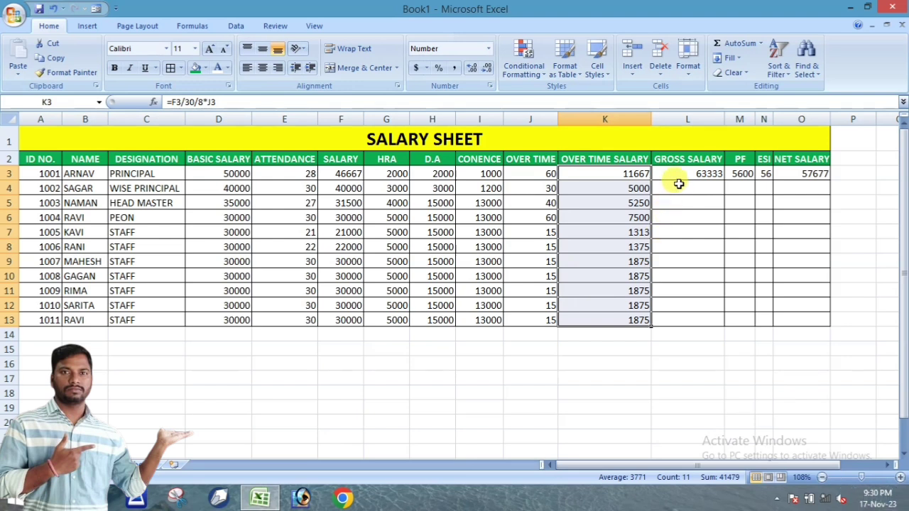
# Fill the GROSS SALARY formula in L3 and the PF formula in M3 down to row 13.
pyautogui.moveTo(678, 172); pyautogui.dragTo(694, 321)
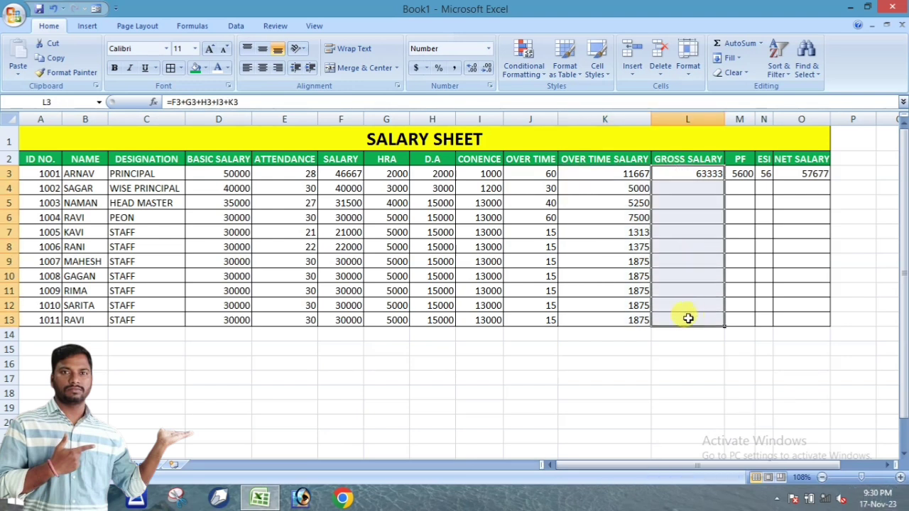
pyautogui.hotkey('ctrl', 'd')
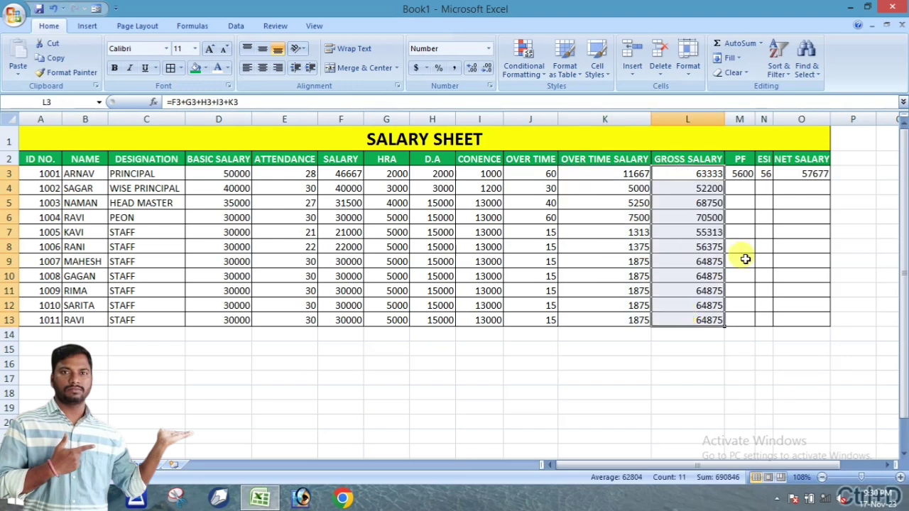
pyautogui.moveTo(742, 174); pyautogui.dragTo(739, 315)
pyautogui.hotkey('ctrl', 'd')
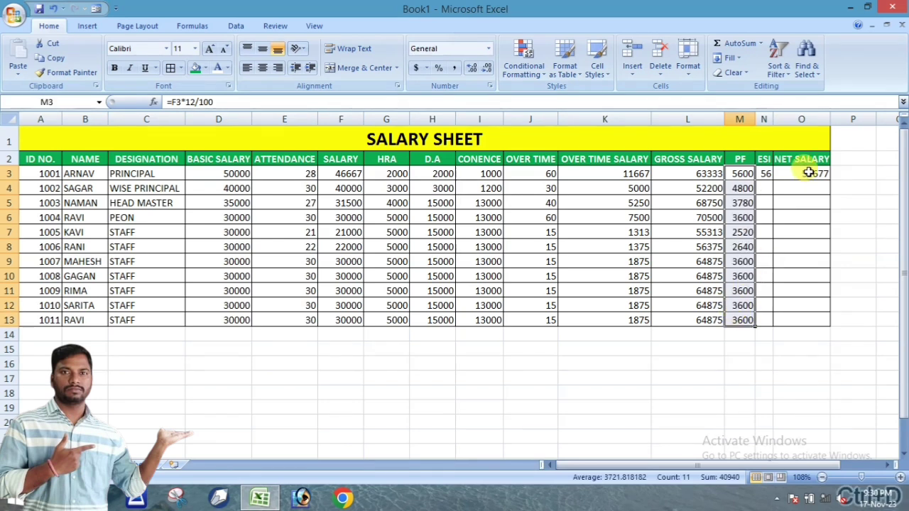
# Fill the ESI formula in N3 and the NET SALARY formula in O3 down to row 13.
pyautogui.click(767, 174)
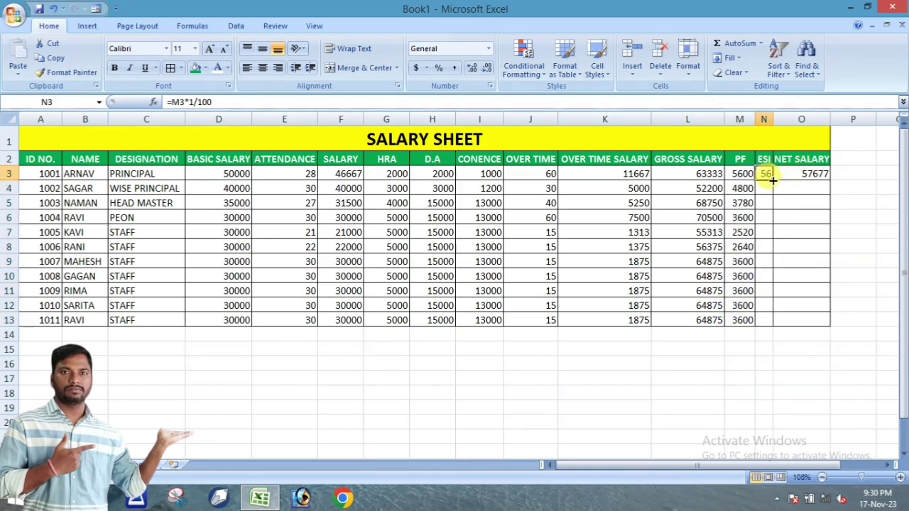
pyautogui.moveTo(772, 180); pyautogui.dragTo(771, 329)
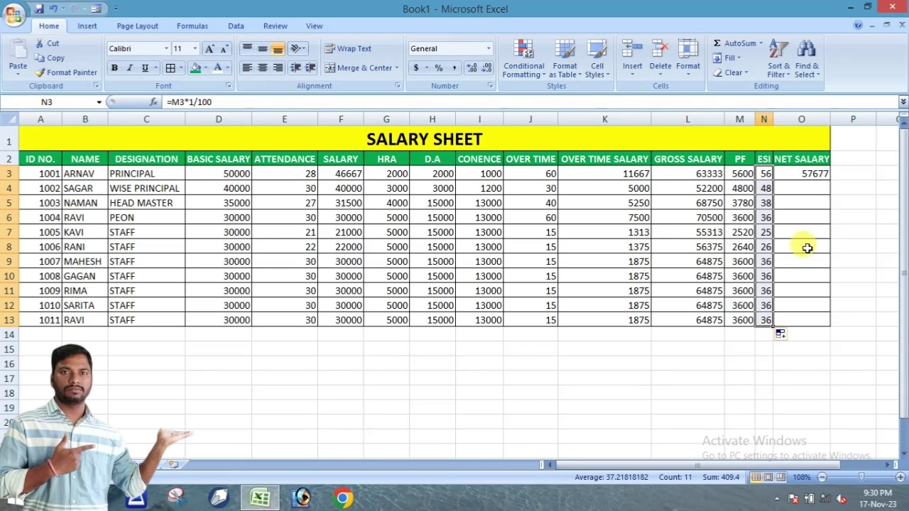
pyautogui.moveTo(803, 174); pyautogui.dragTo(803, 314)
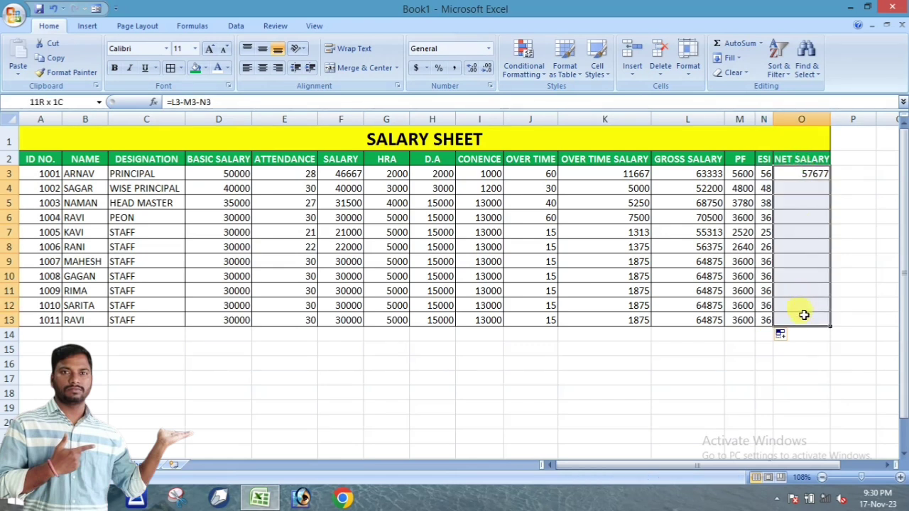
pyautogui.hotkey('ctrl', 'd')
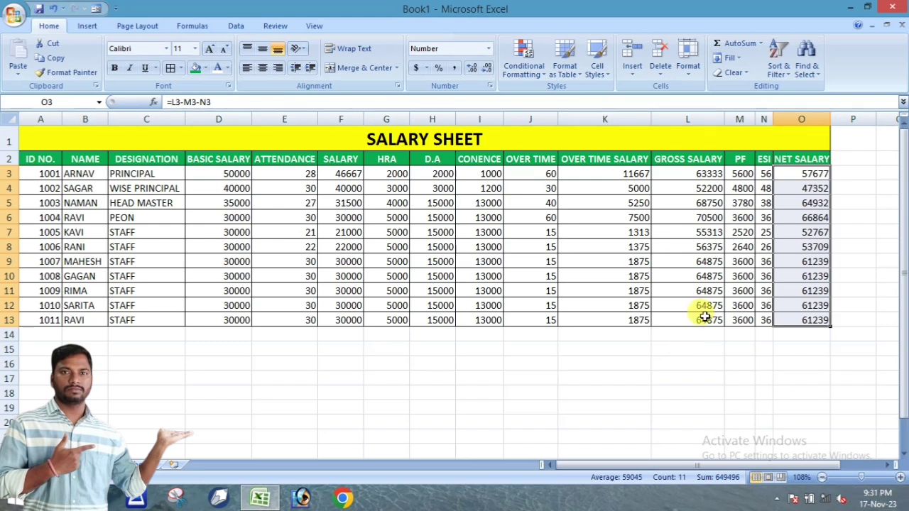
# Shade the ID NO. cells A3:A13 with a light blue theme fill colour.
pyautogui.moveTo(42, 173); pyautogui.dragTo(58, 318)
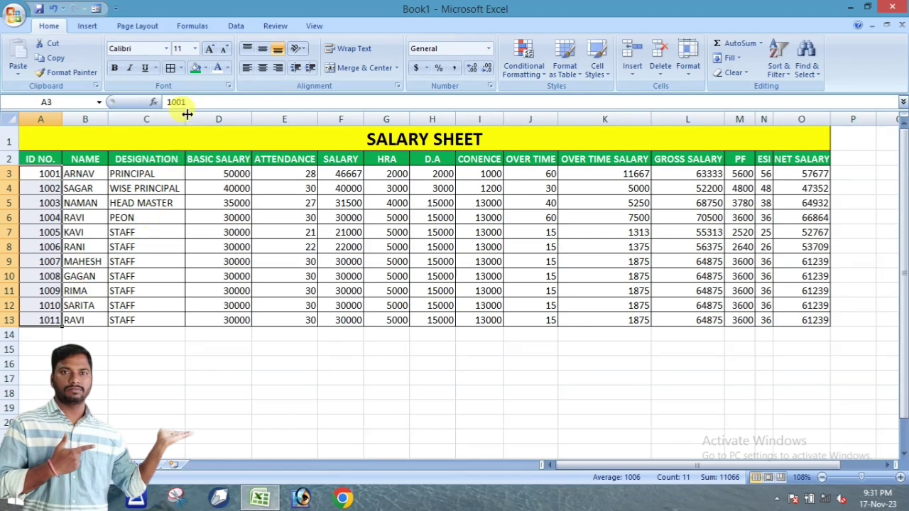
pyautogui.click(205, 68)
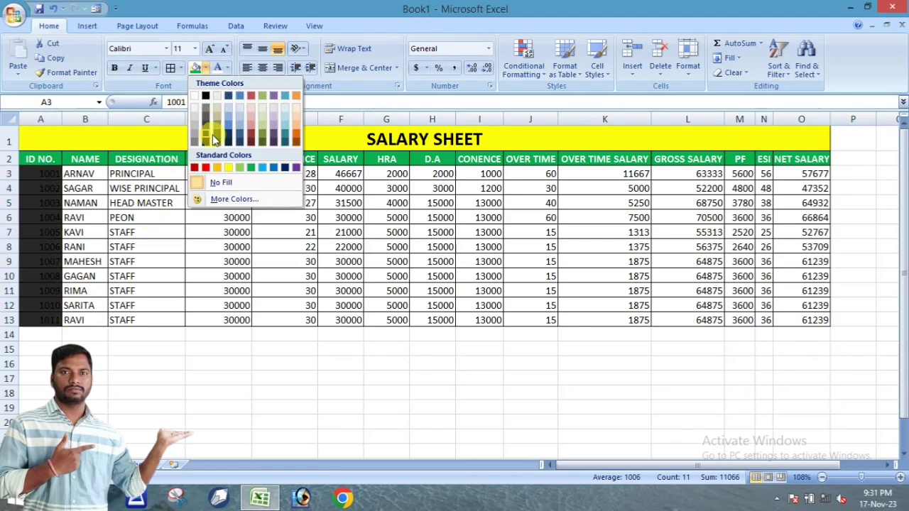
pyautogui.click(228, 106)
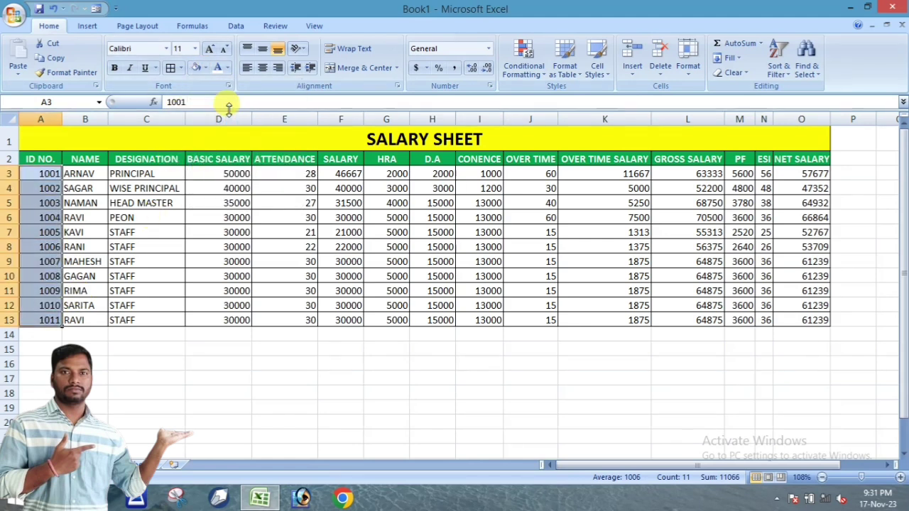
# Select the NAME to ATTENDANCE cells B3:E13 and open the fill colour choices for them.
pyautogui.moveTo(88, 176); pyautogui.dragTo(272, 318)
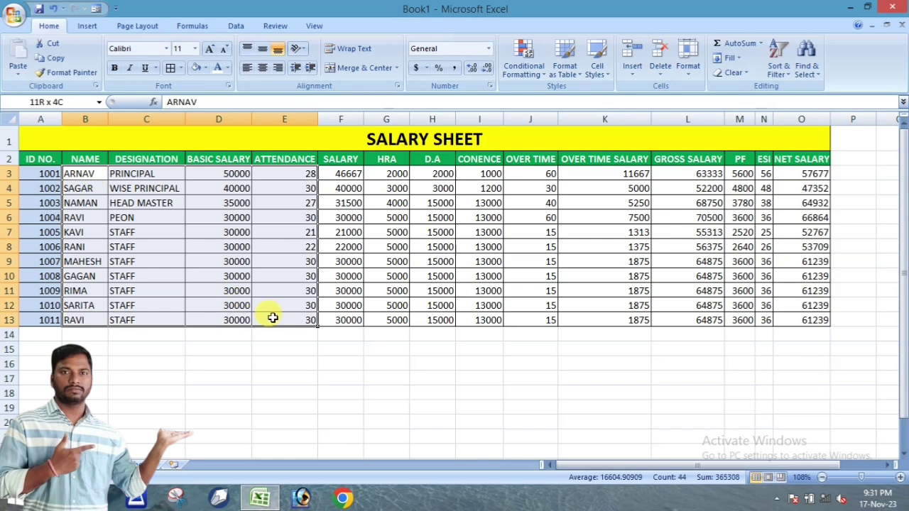
pyautogui.click(206, 68)
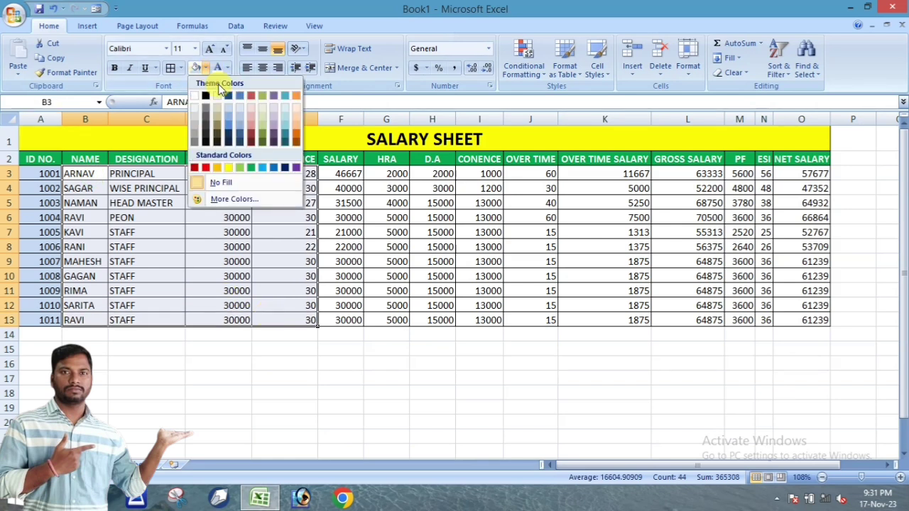